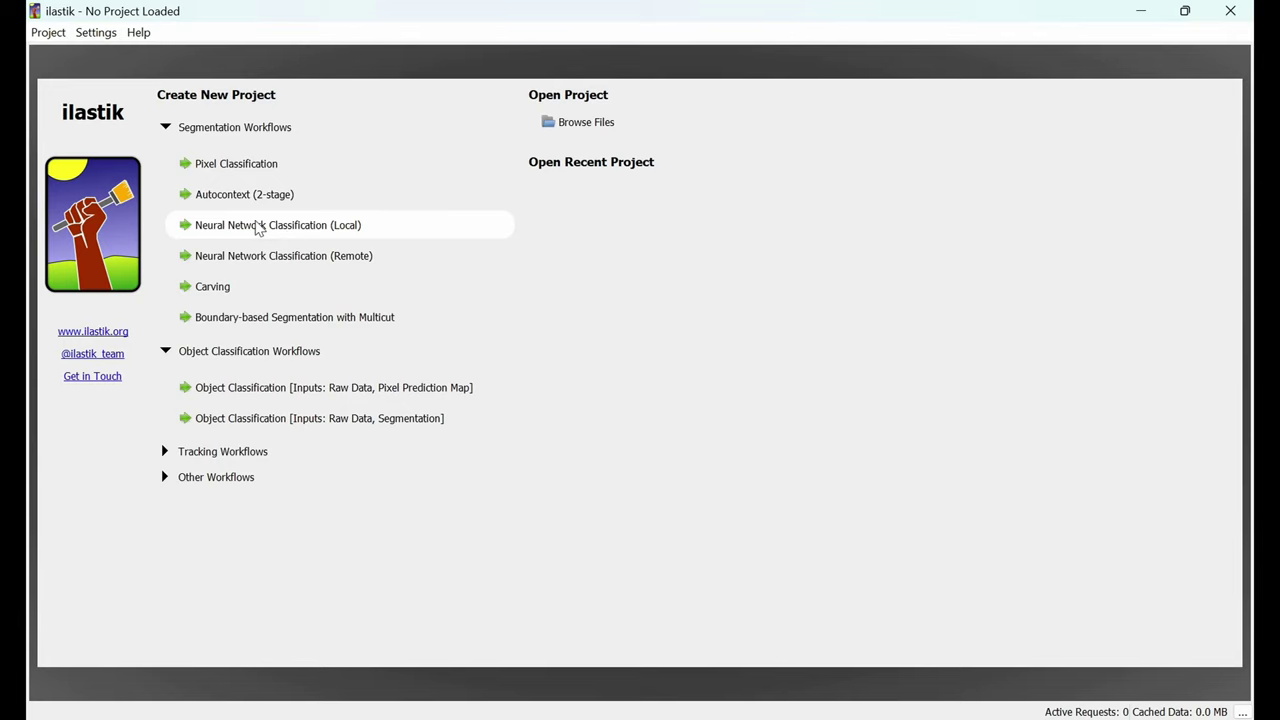
Start a Neural Network Classification (Local) project and save it as nn-classify in bbbc038.
left_click(258, 226)
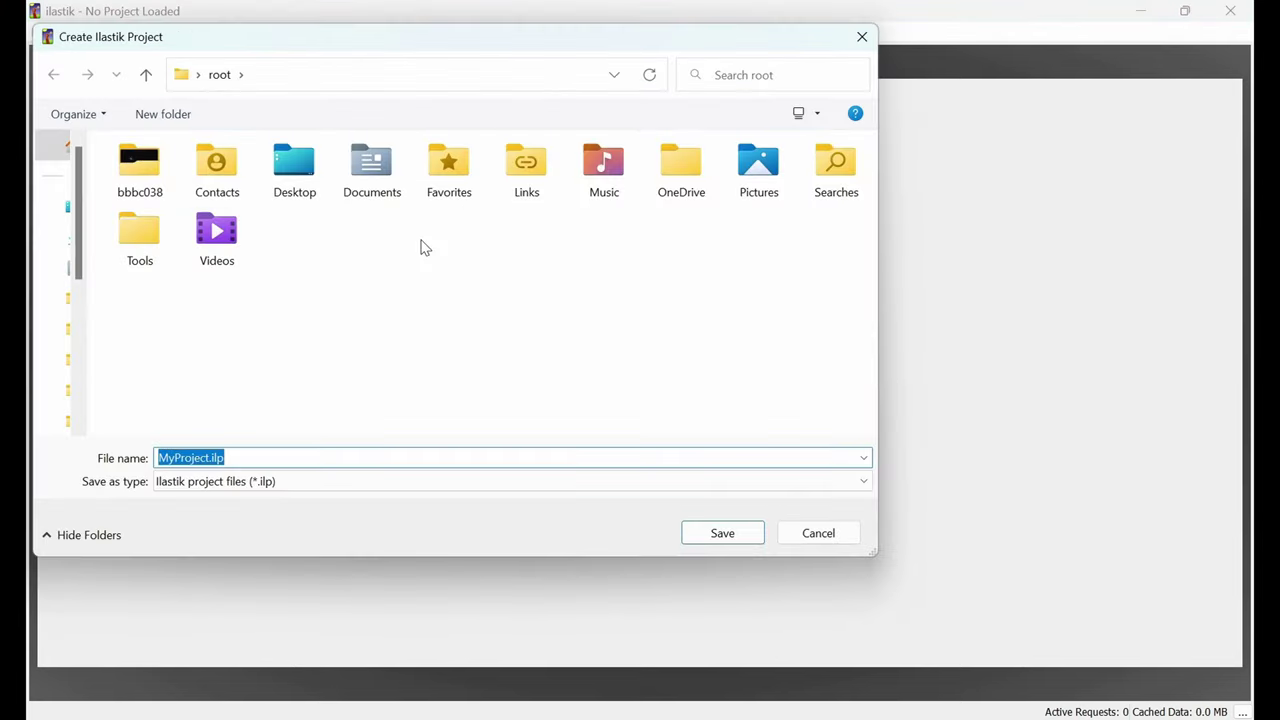
left_click(143, 180)
double_click(143, 180)
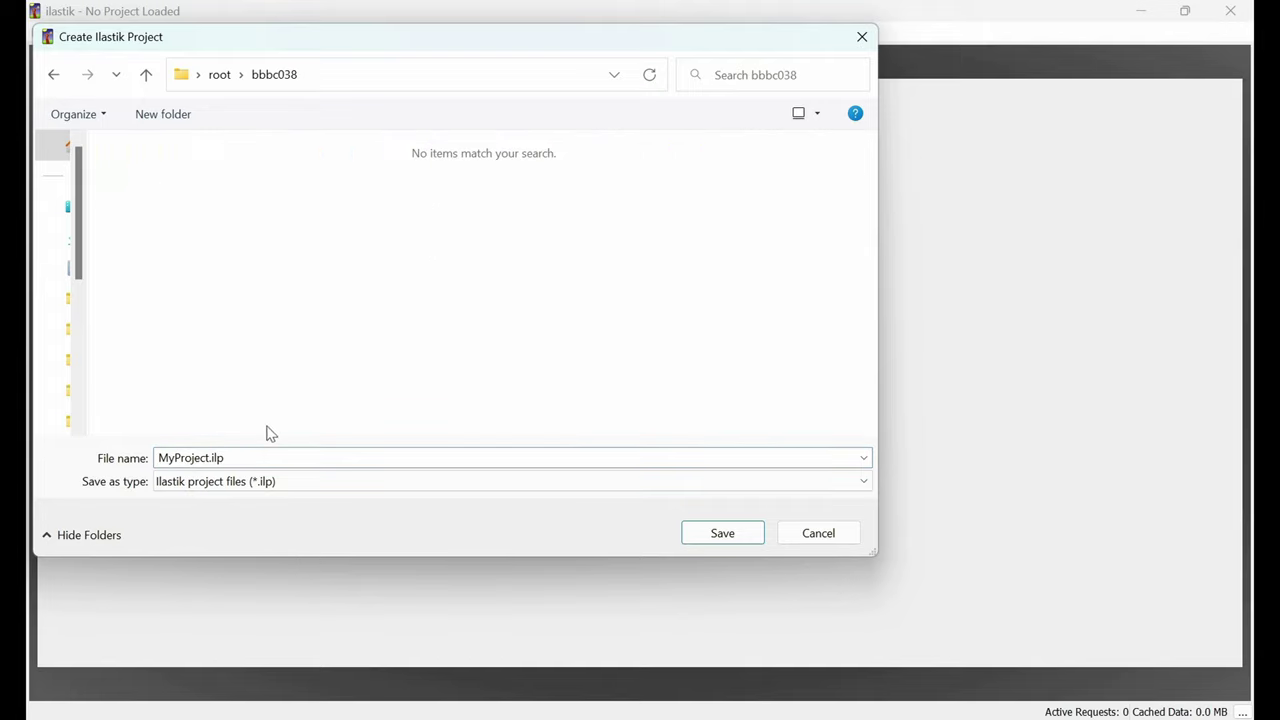
double_click(251, 458)
type("nn-classify")
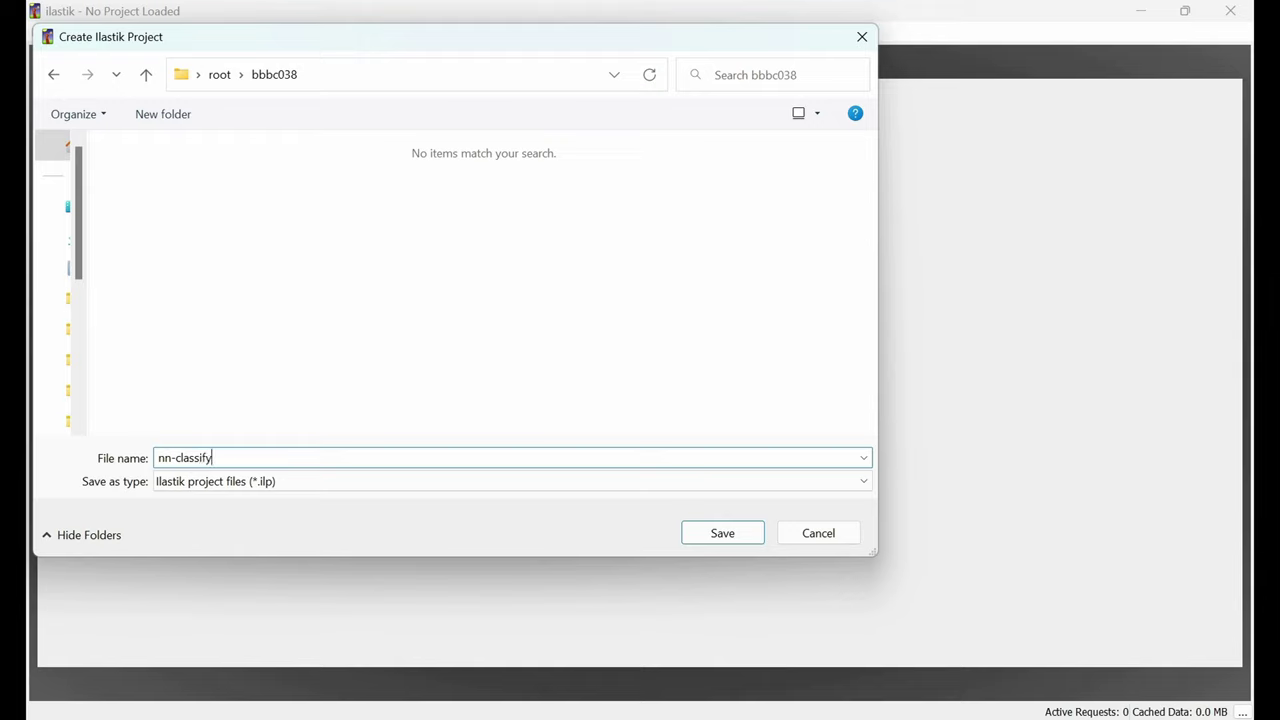
key("Return")
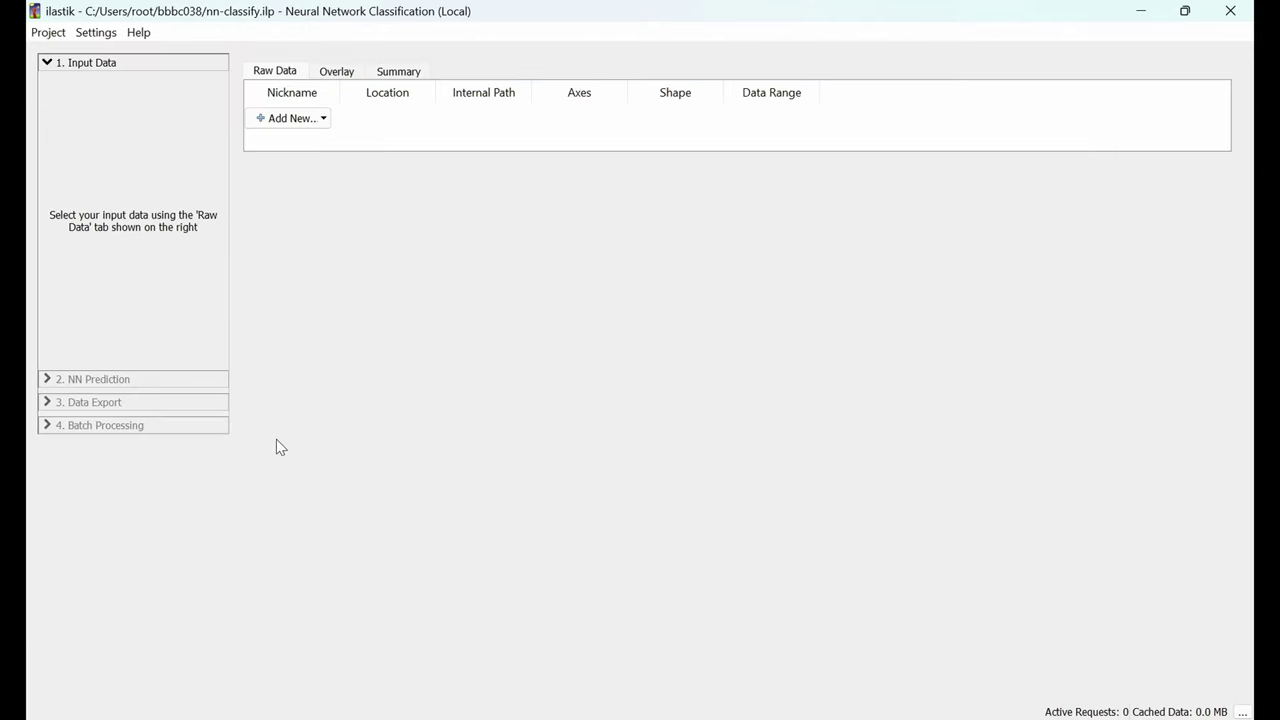
Load the first bbbc038 nuclei .tif as raw input and move to NN Prediction.
left_click(316, 119)
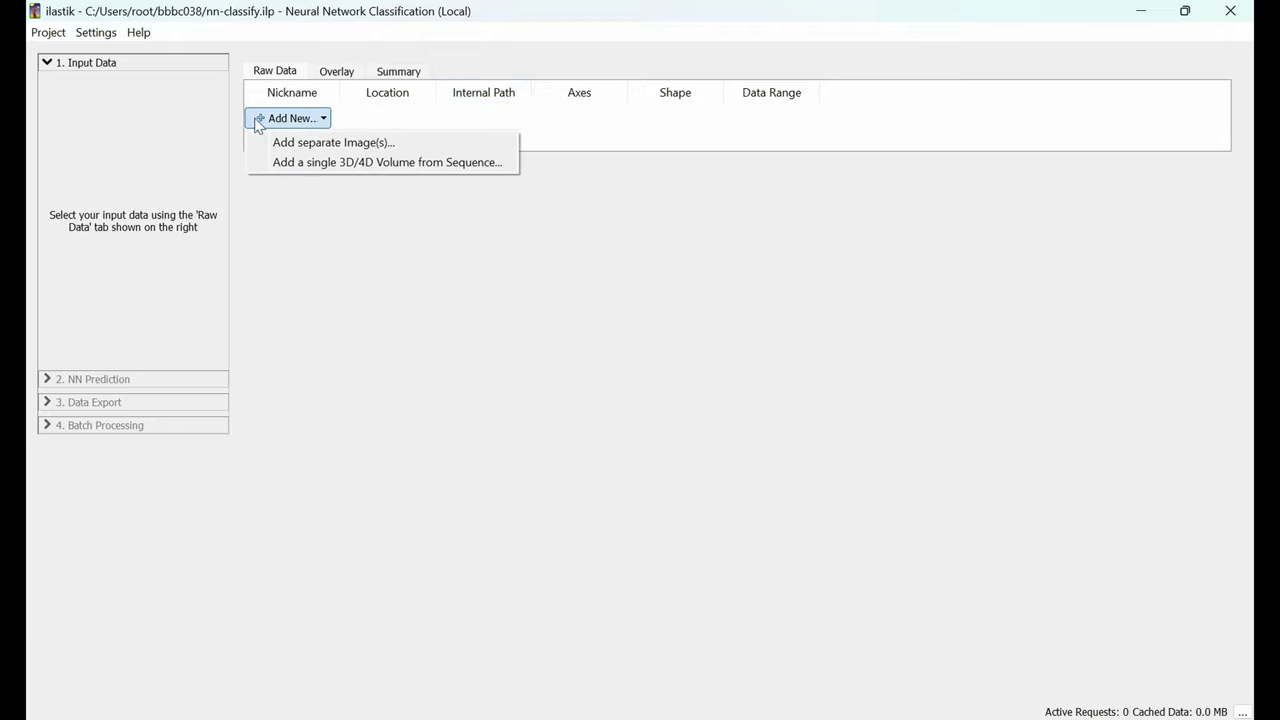
left_click(308, 146)
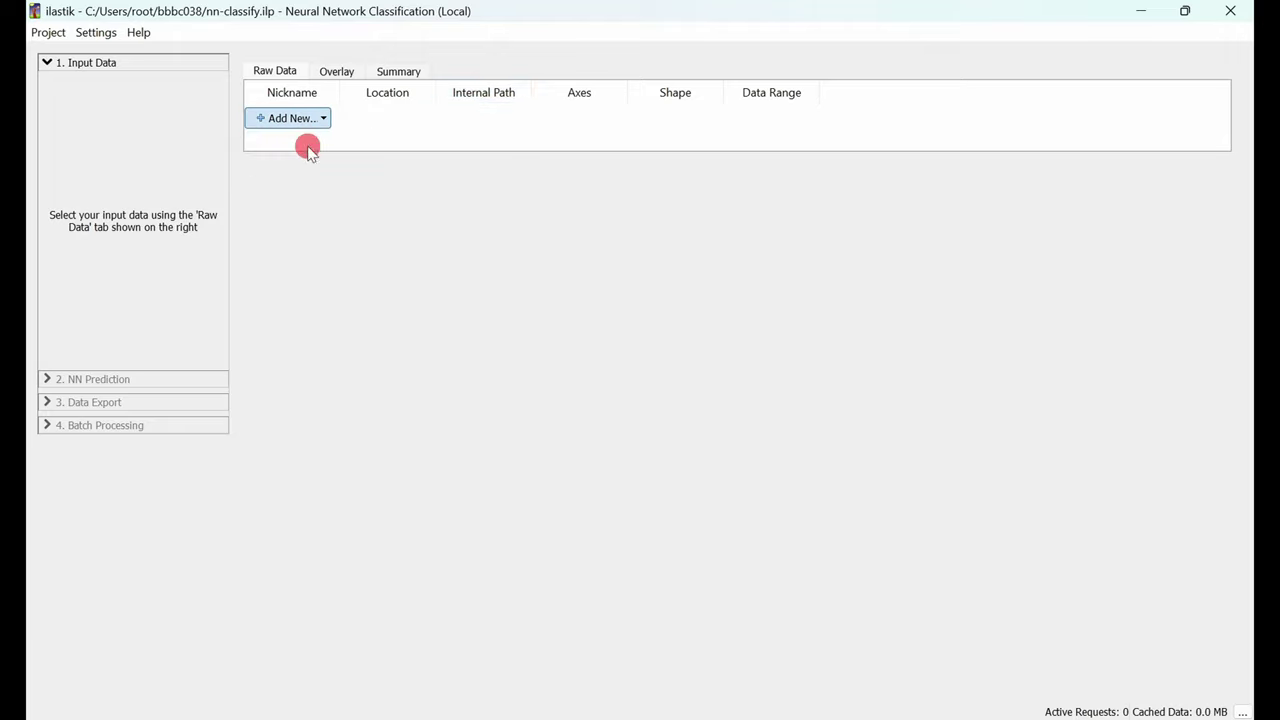
left_click(156, 236)
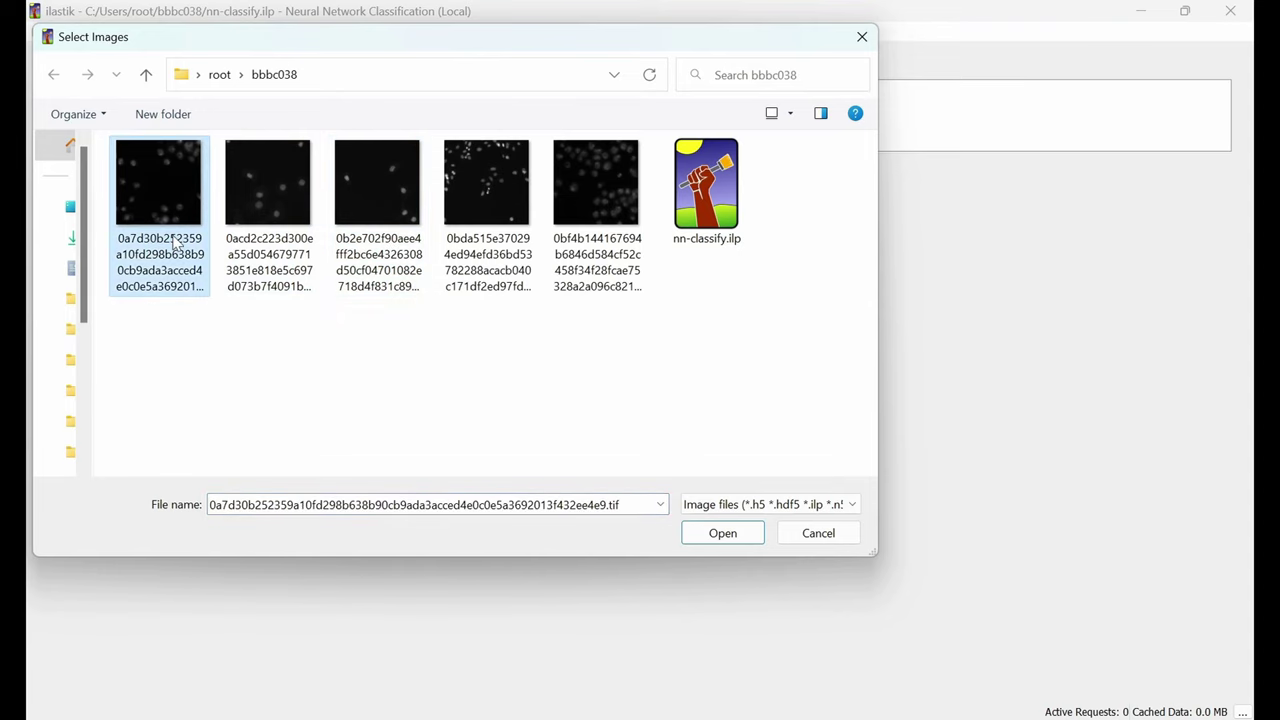
left_click(726, 533)
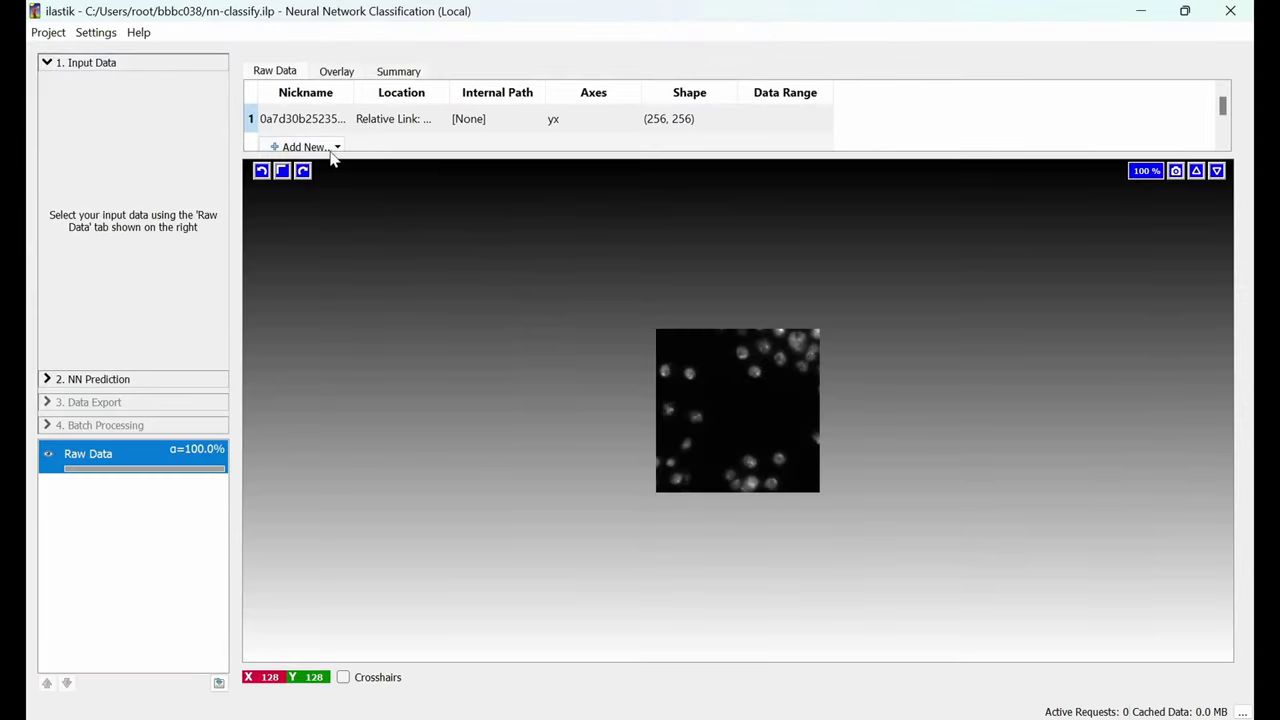
scroll(745, 415, "up", 5)
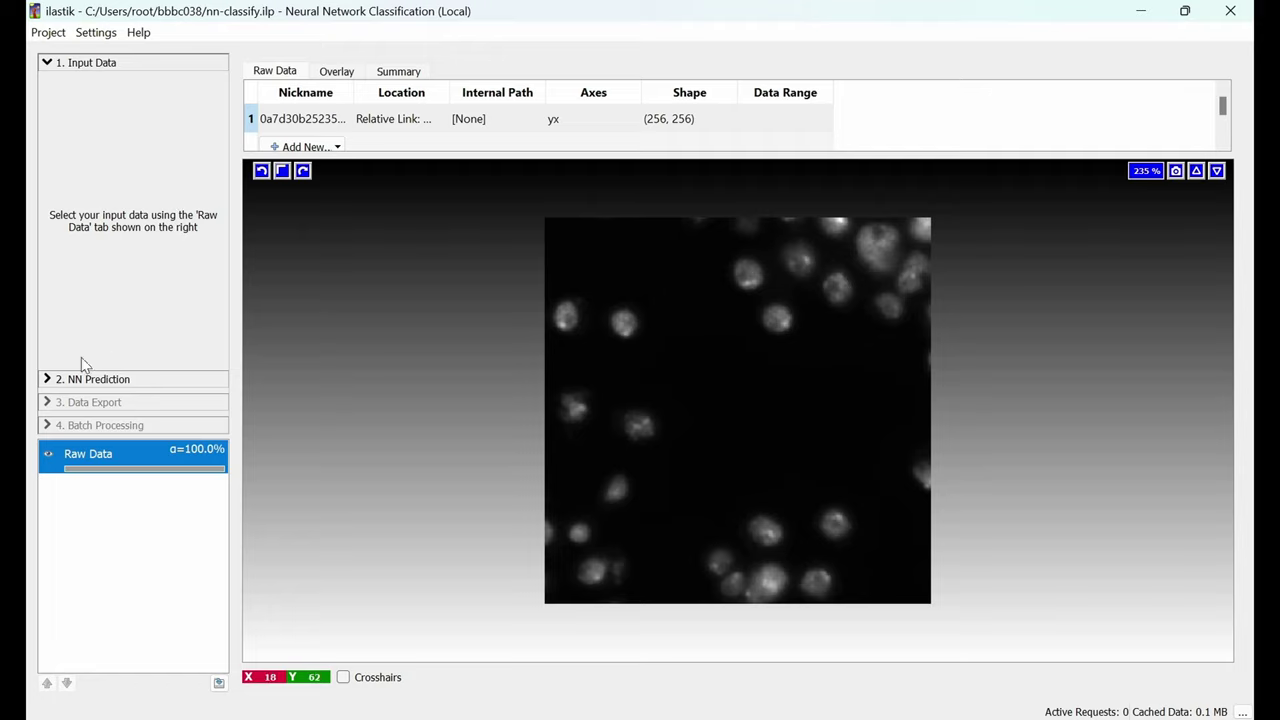
left_click(137, 379)
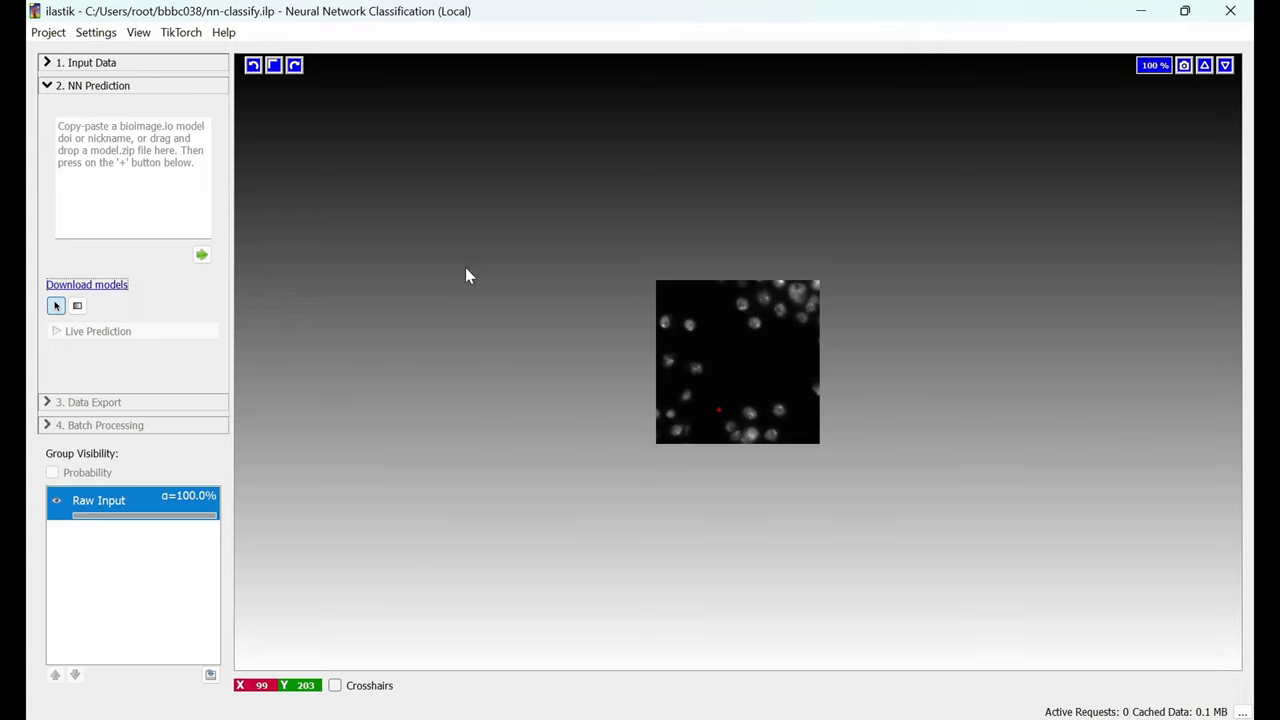
Expand NN Prediction and open the BioImage.IO list of ilastik-compatible models.
scroll(732, 340, "up", 6)
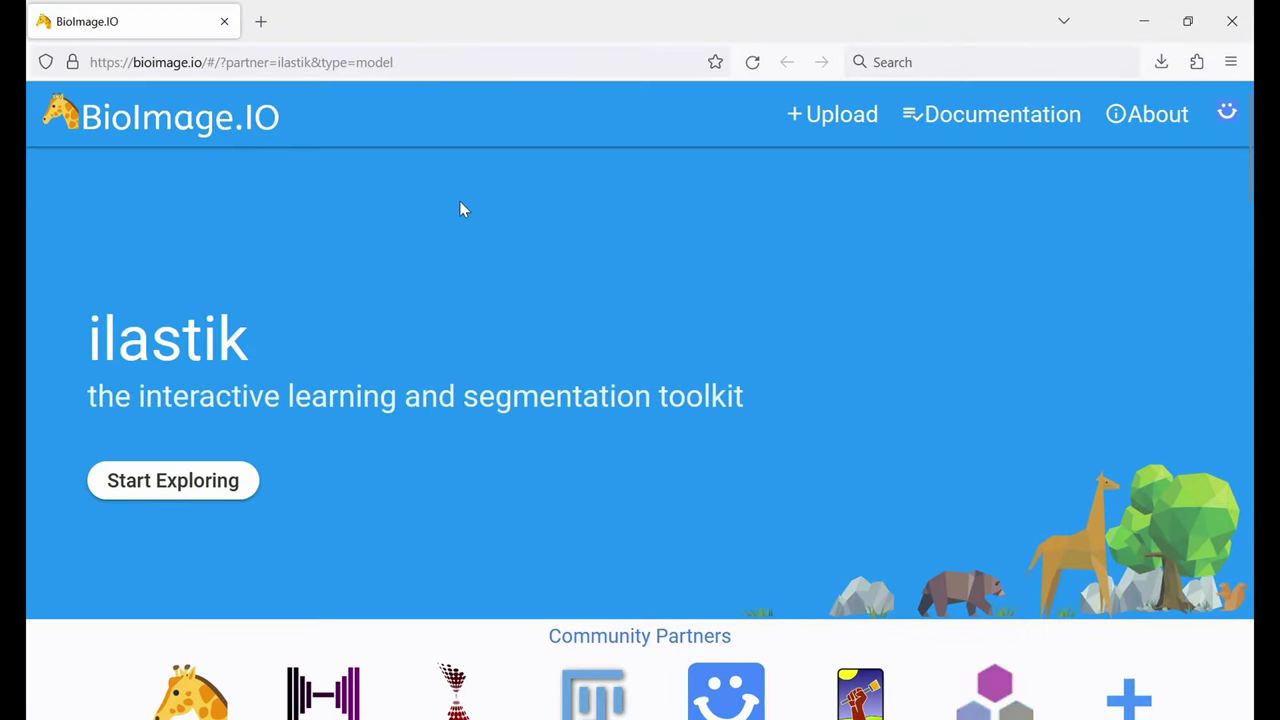
Find the EnhancerMitochondriaEM2D model in the gallery and copy its nickname hiding-blowfish.
scroll(503, 211, "down", 8)
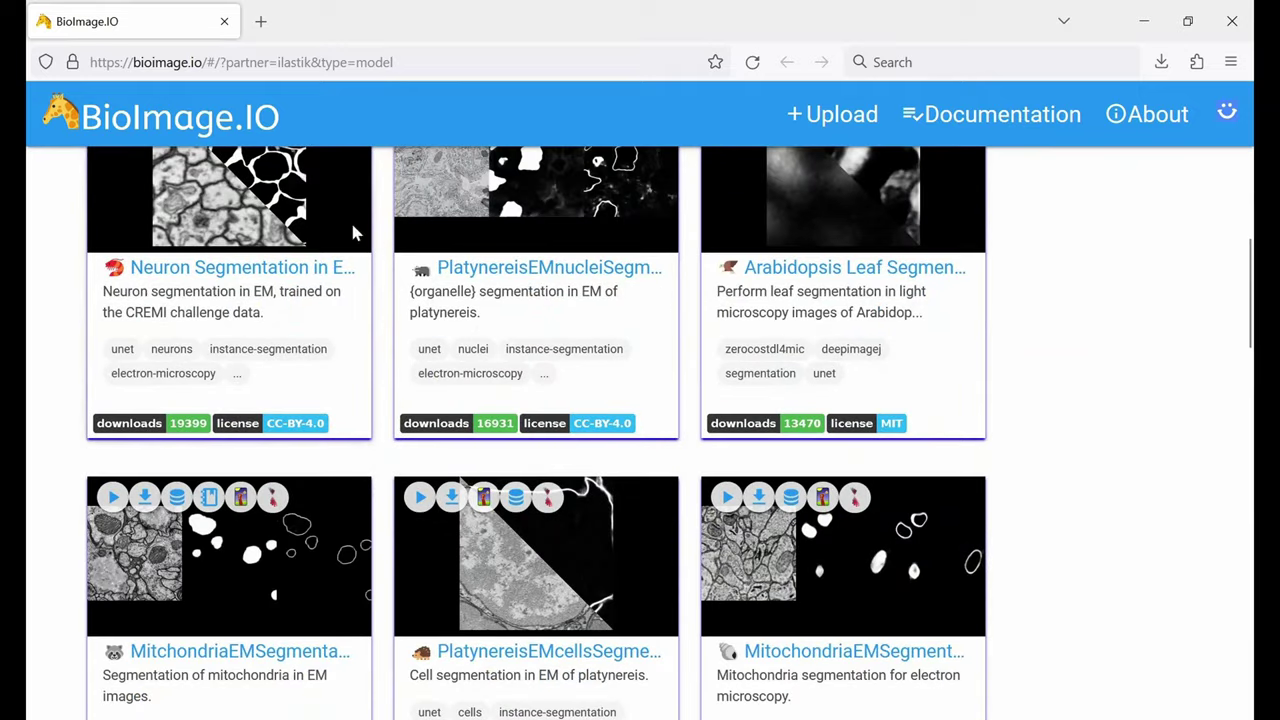
scroll(303, 260, "up", 2)
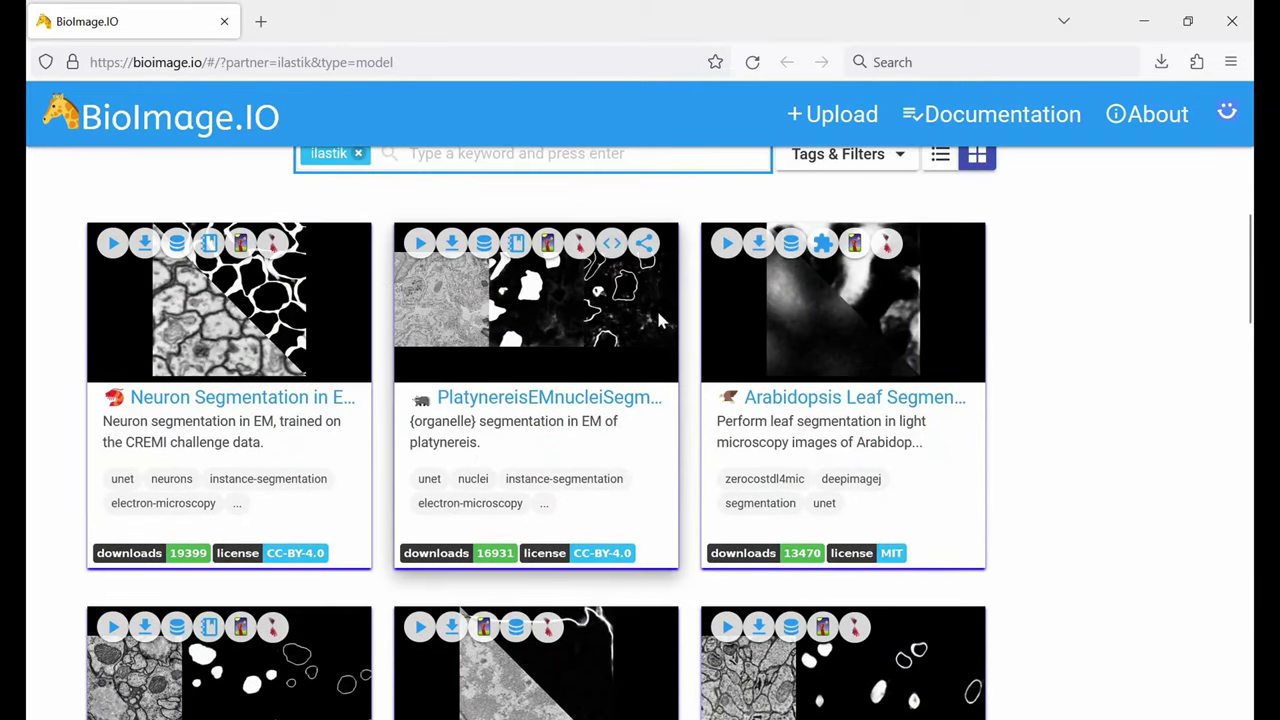
scroll(790, 347, "down", 3)
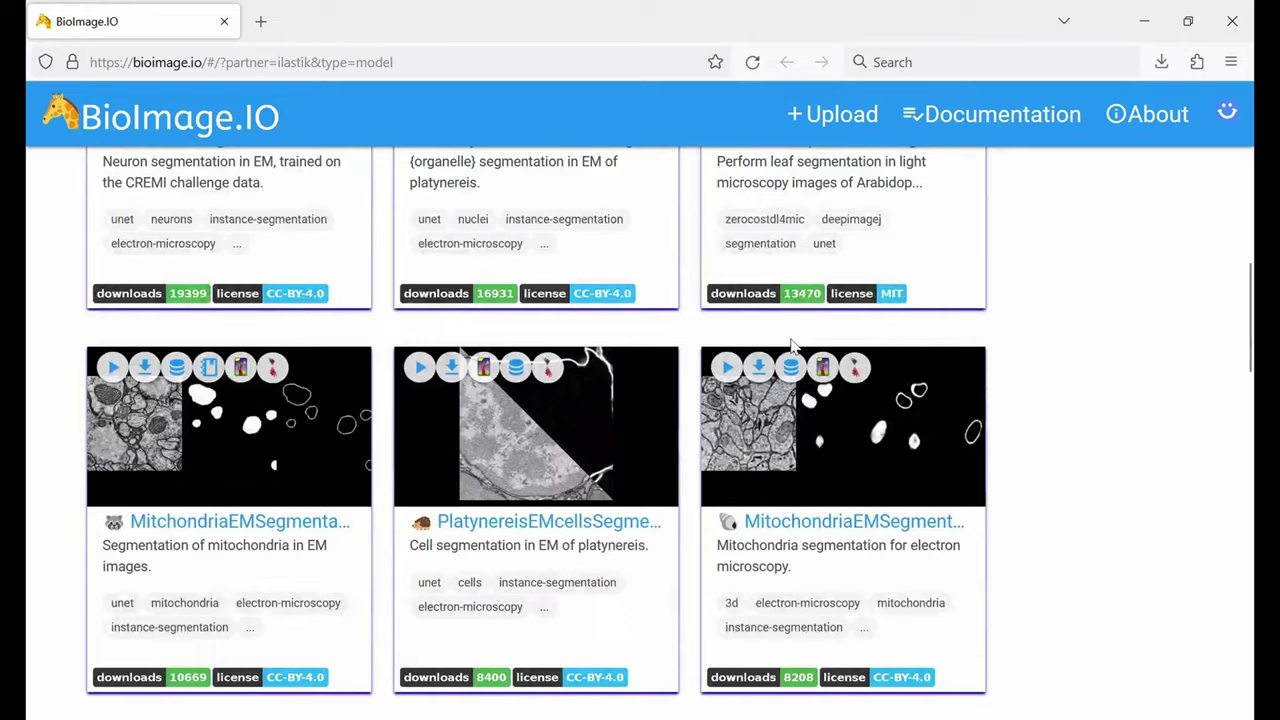
scroll(790, 345, "down", 3)
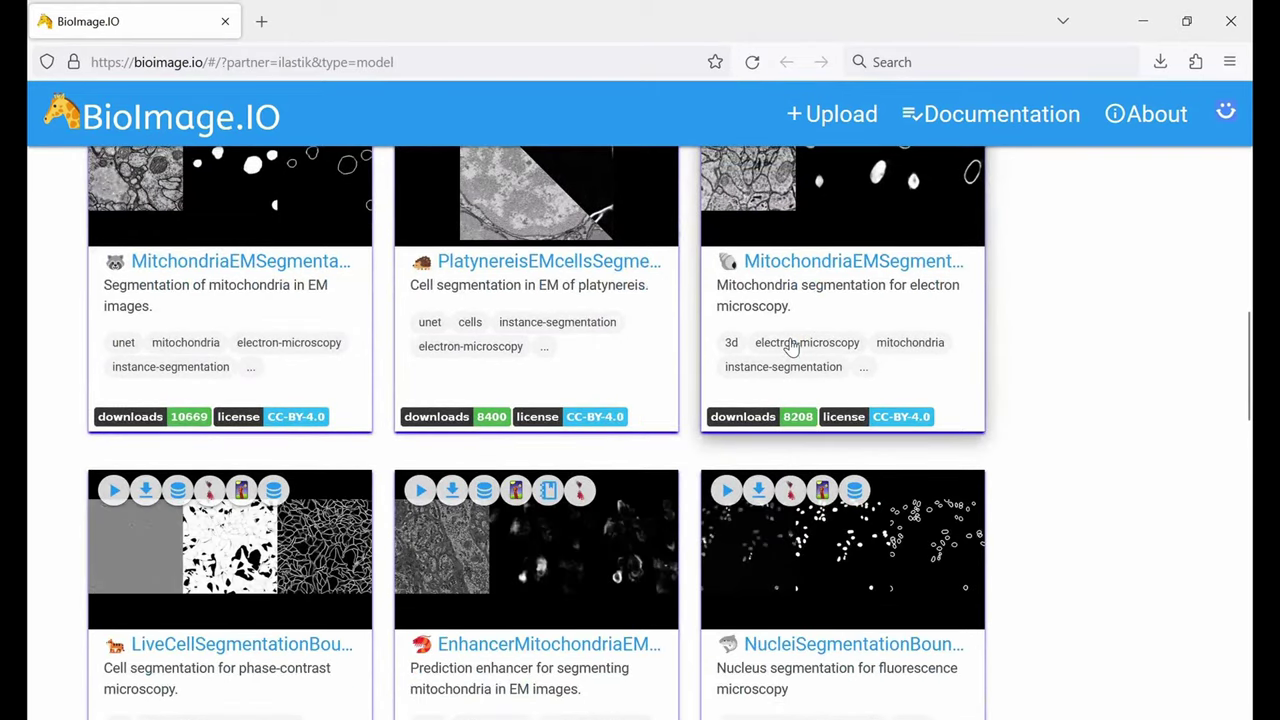
scroll(790, 347, "down", 7)
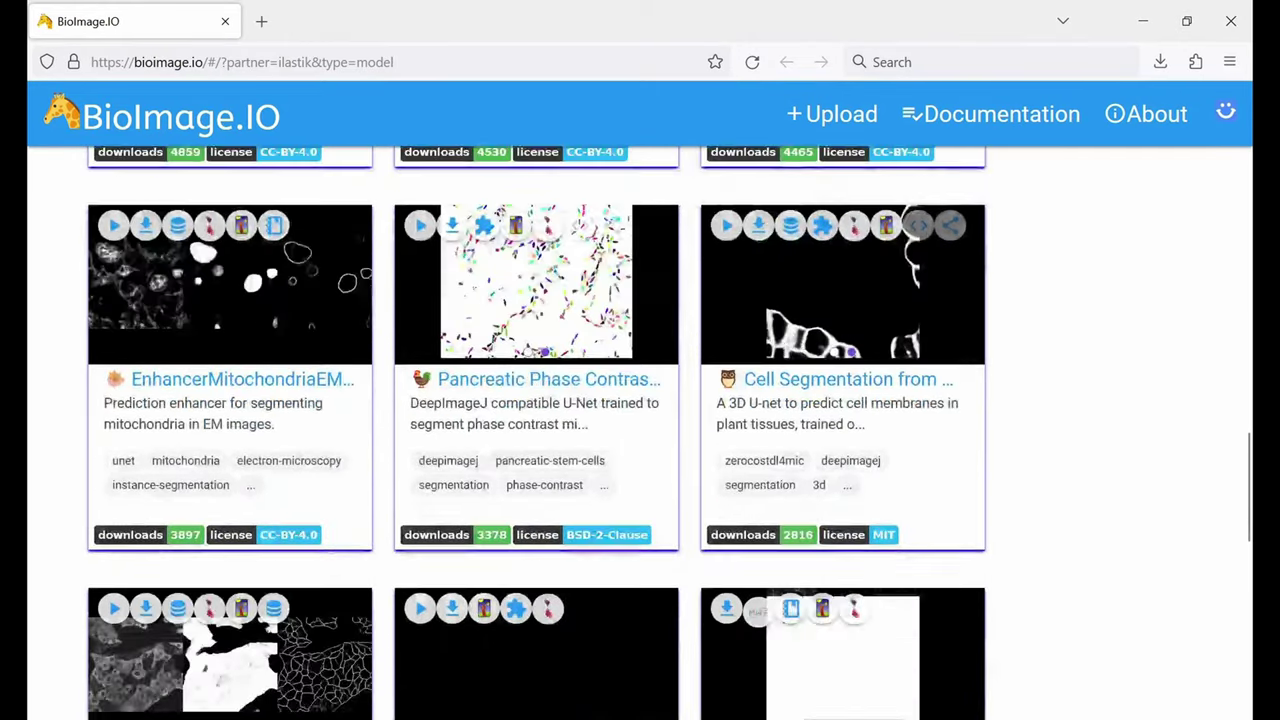
scroll(213, 275, "down", 2)
scroll(213, 275, "up", 2)
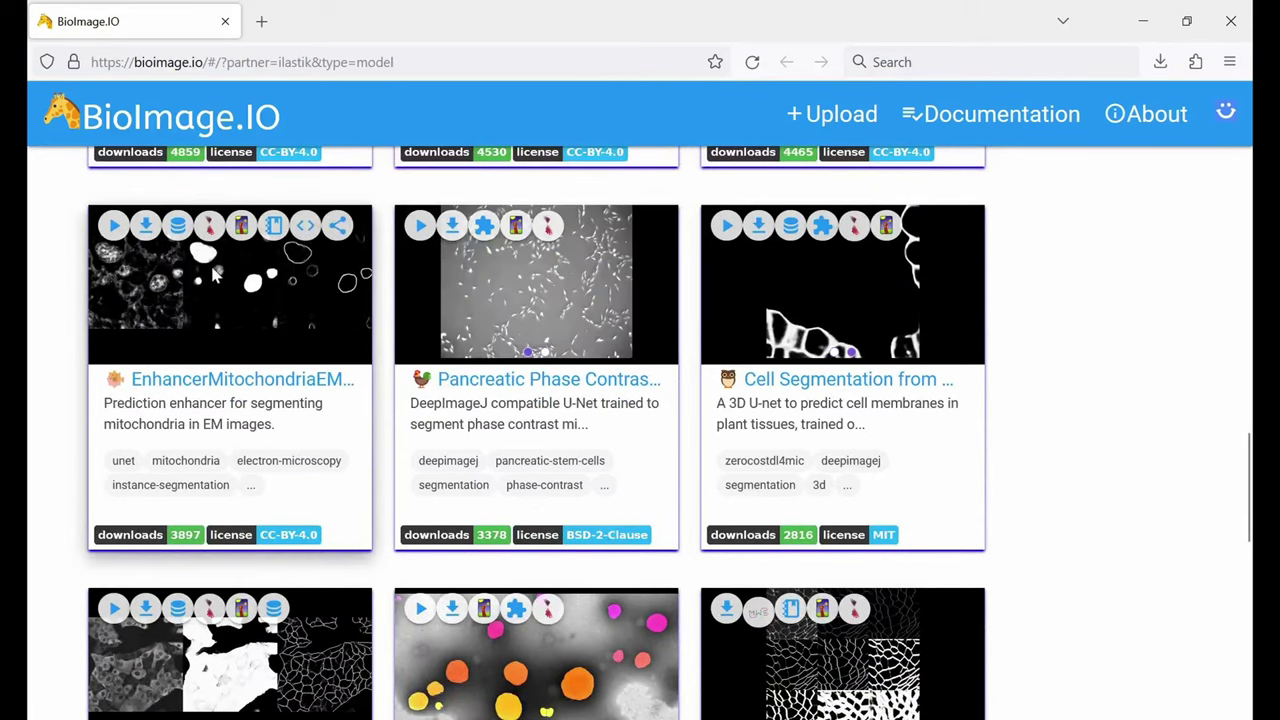
left_click(196, 381)
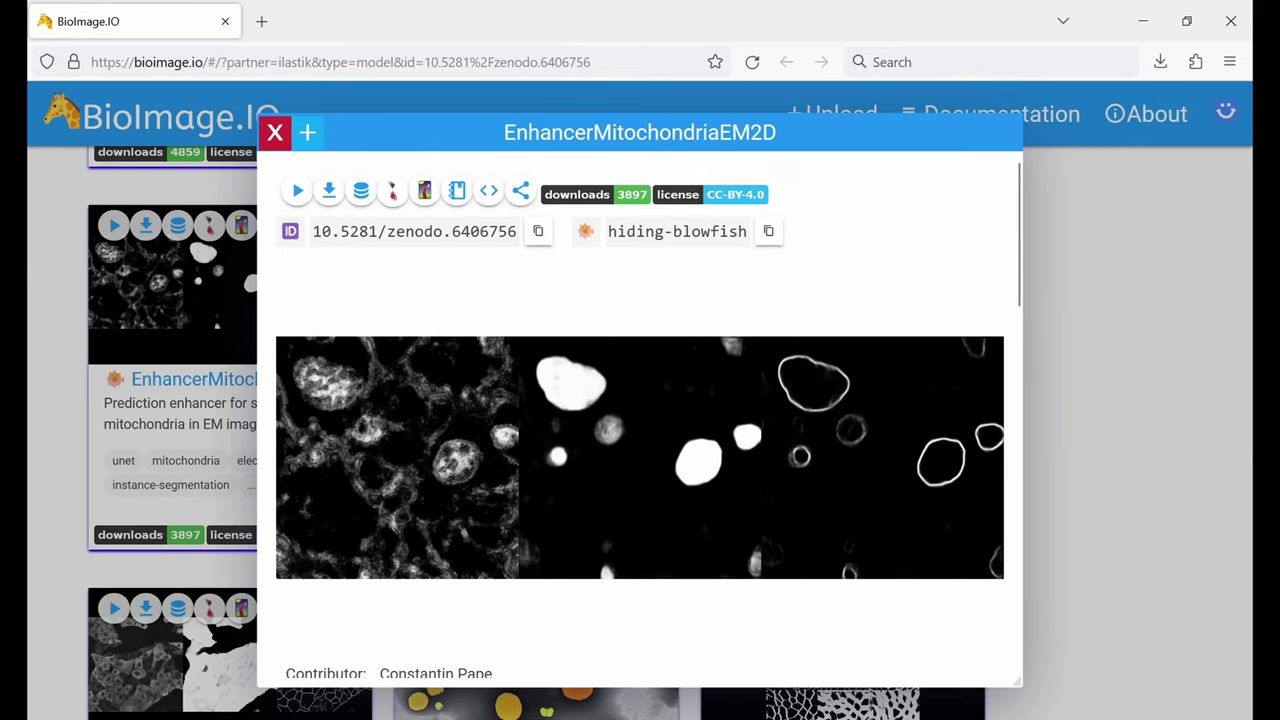
left_click(769, 233)
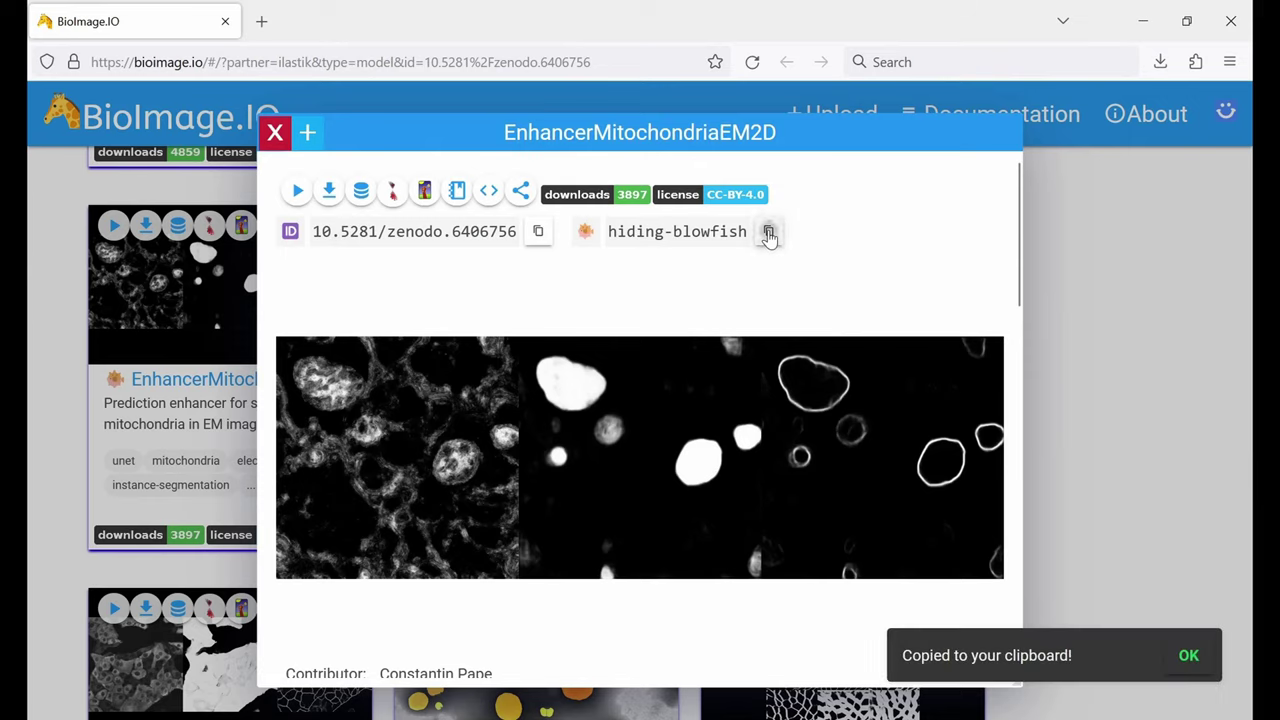
Paste hiding-blowfish into ilastik's model box, load the model, and start live prediction.
key("alt+Tab")
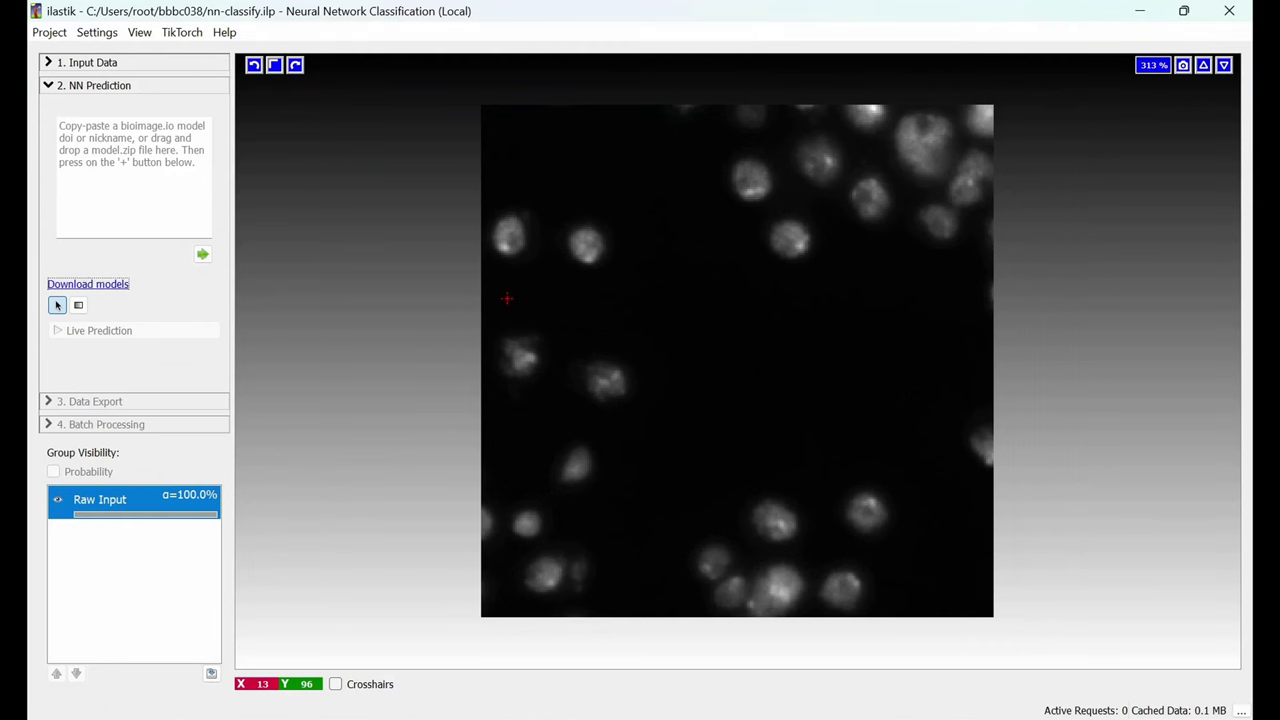
left_click(114, 157)
key("ctrl+v")
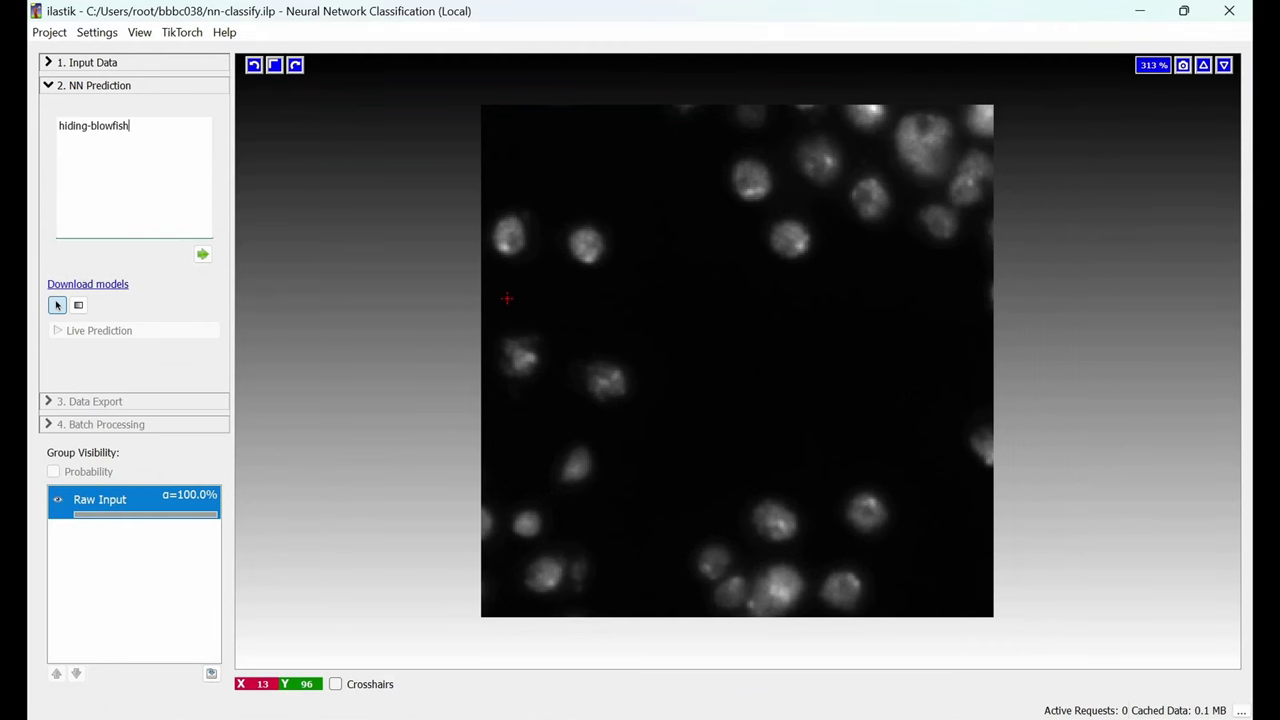
left_click(203, 257)
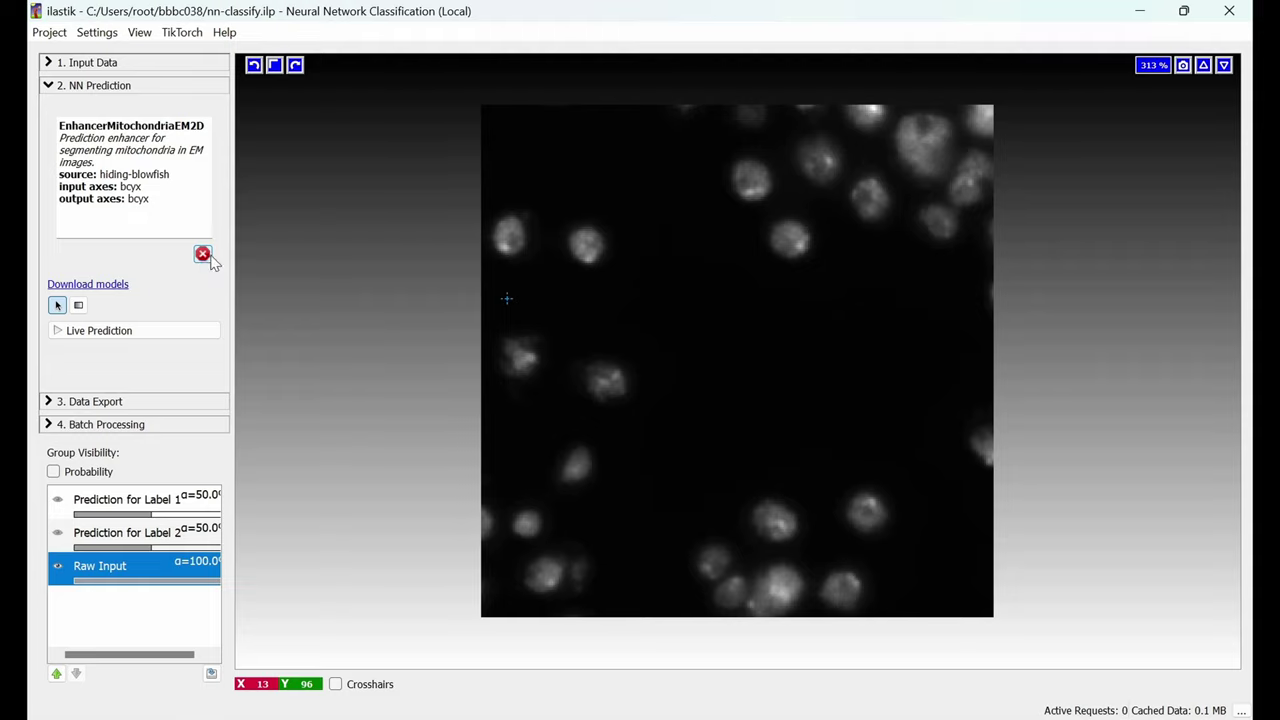
left_click(142, 331)
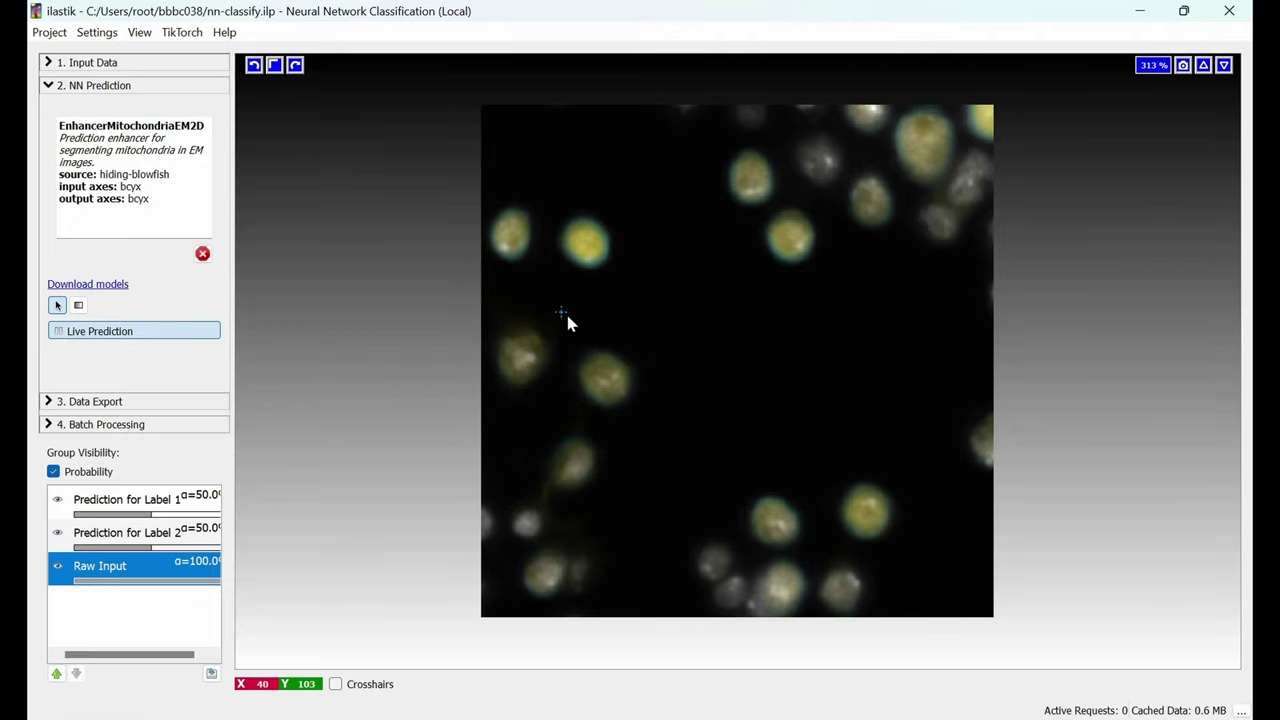
Let live prediction overlay both EnhancerMitochondriaEM2D layers at 50% opacity on the nuclei.
scroll(677, 266, "up", 1)
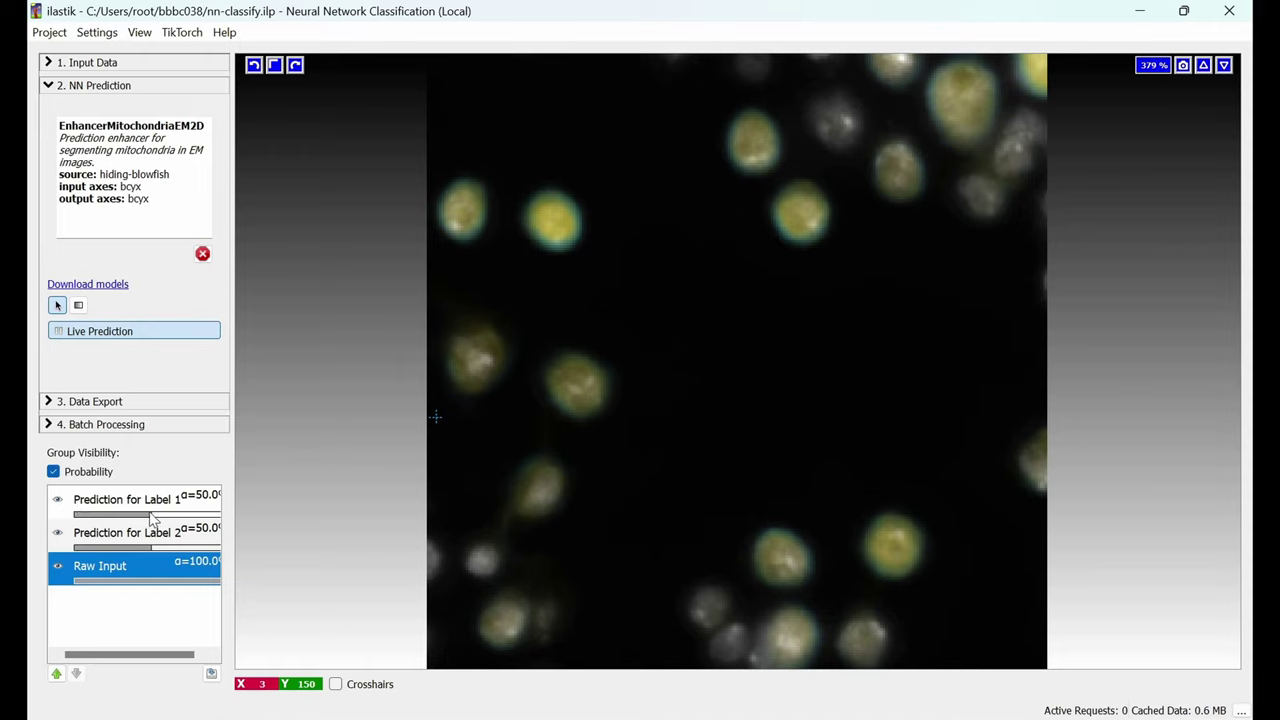
Raise Label 1 prediction opacity to 96.1% and Label 2 to 95.1%, both visible.
left_click_drag(150, 516, 238, 518)
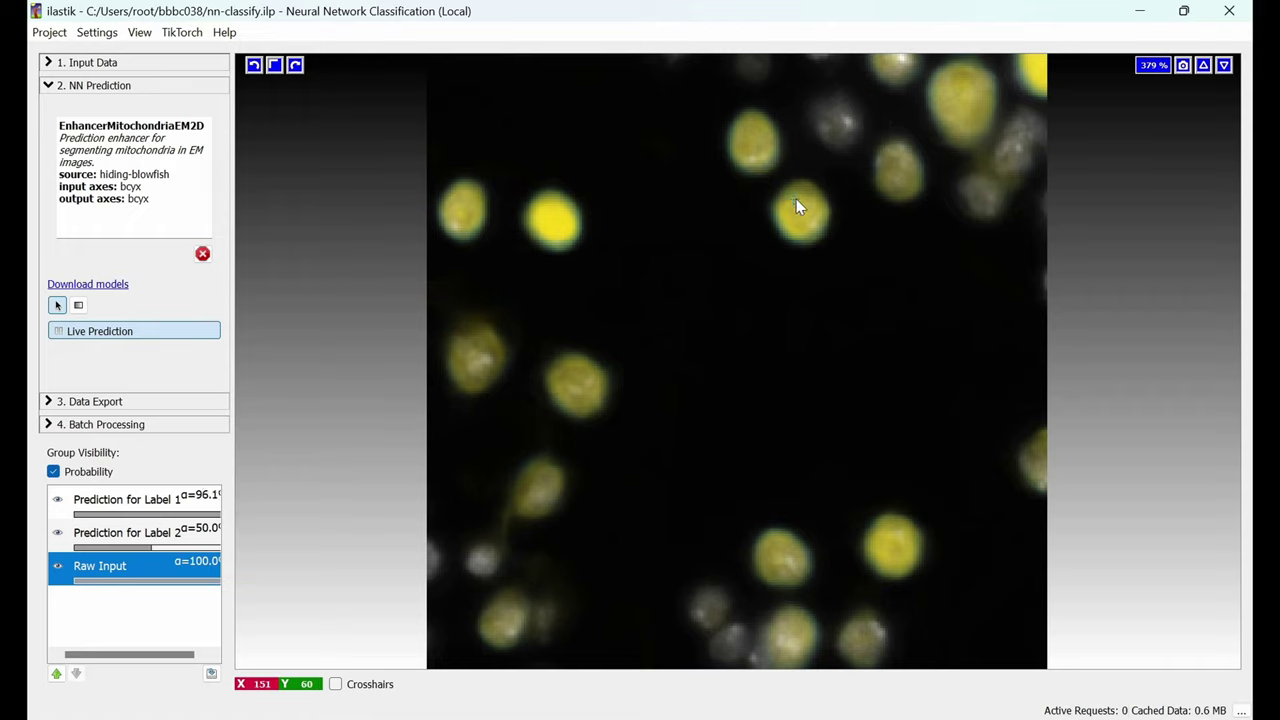
left_click(58, 502)
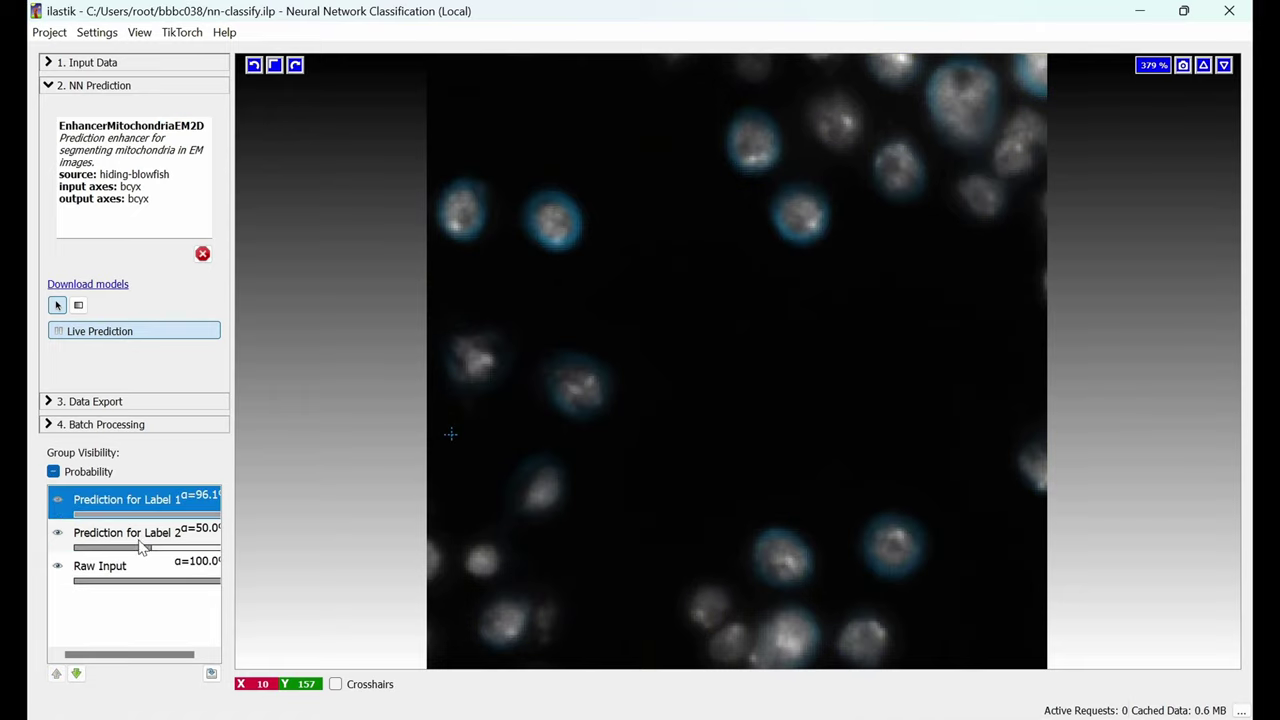
left_click_drag(151, 548, 232, 550)
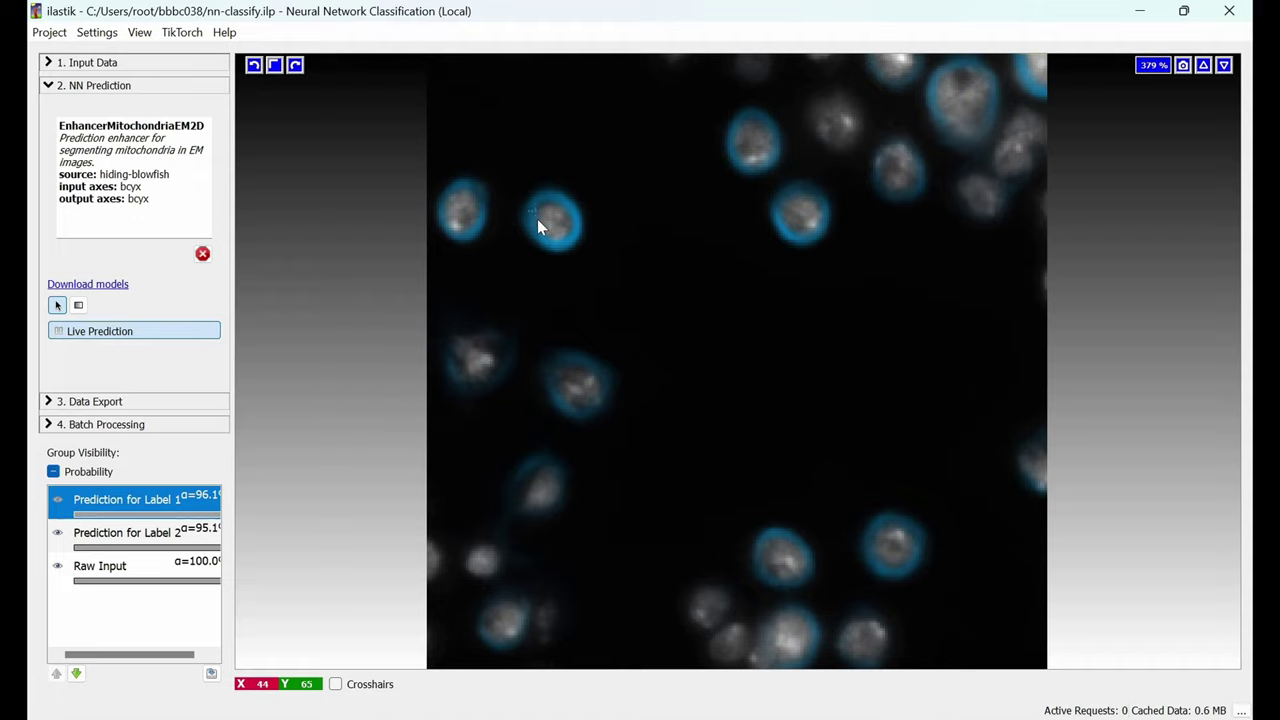
left_click(58, 502)
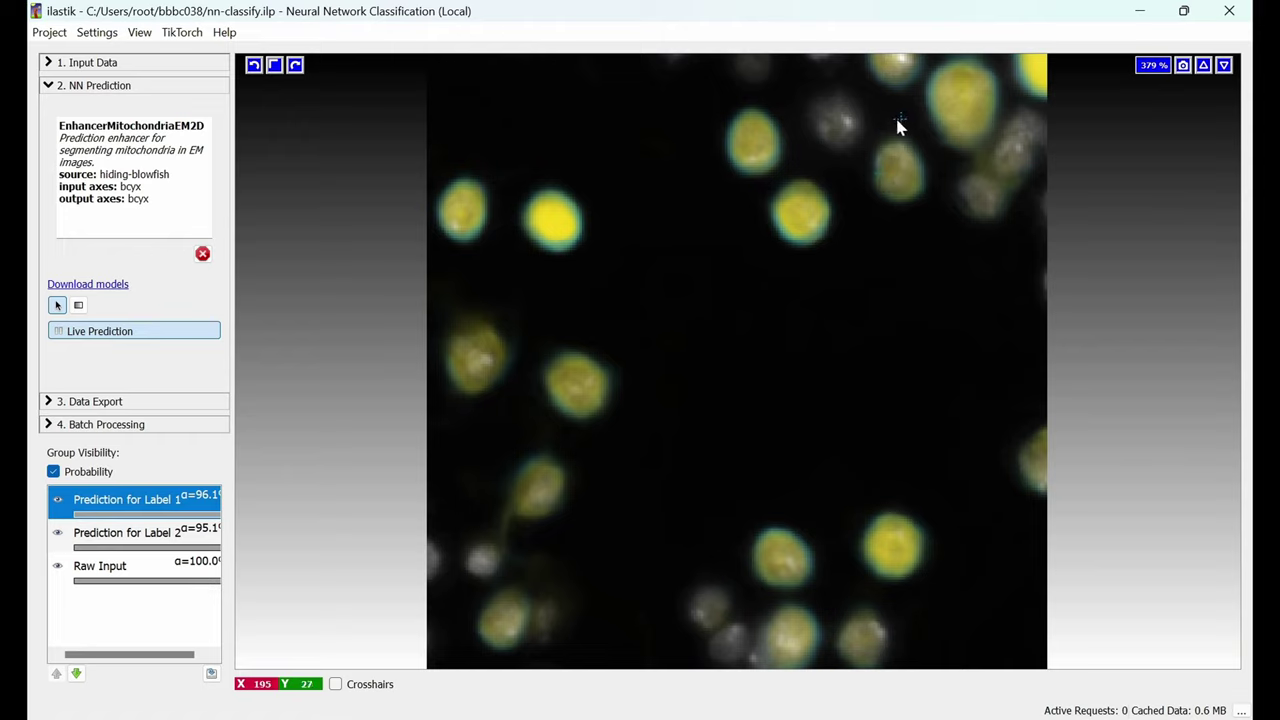
Unload the EnhancerMitochondriaEM2D model and confirm removing it from the project.
left_click(203, 255)
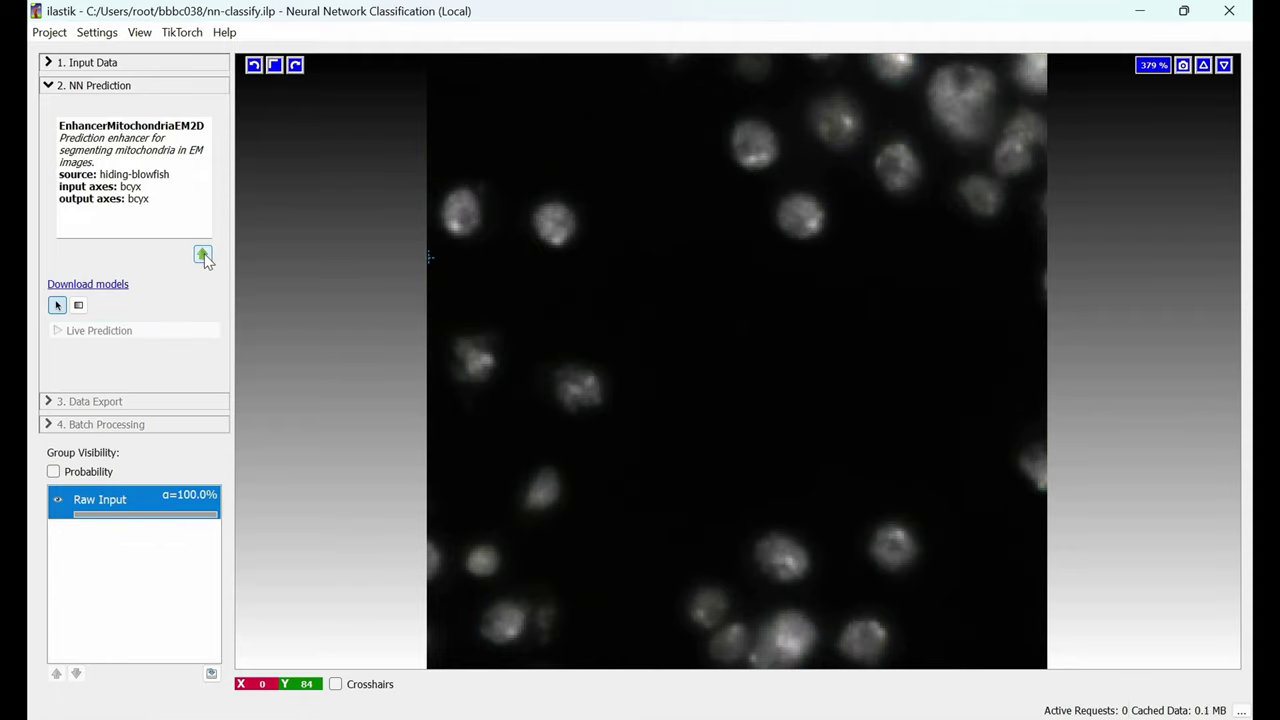
mouse_move(196, 131)
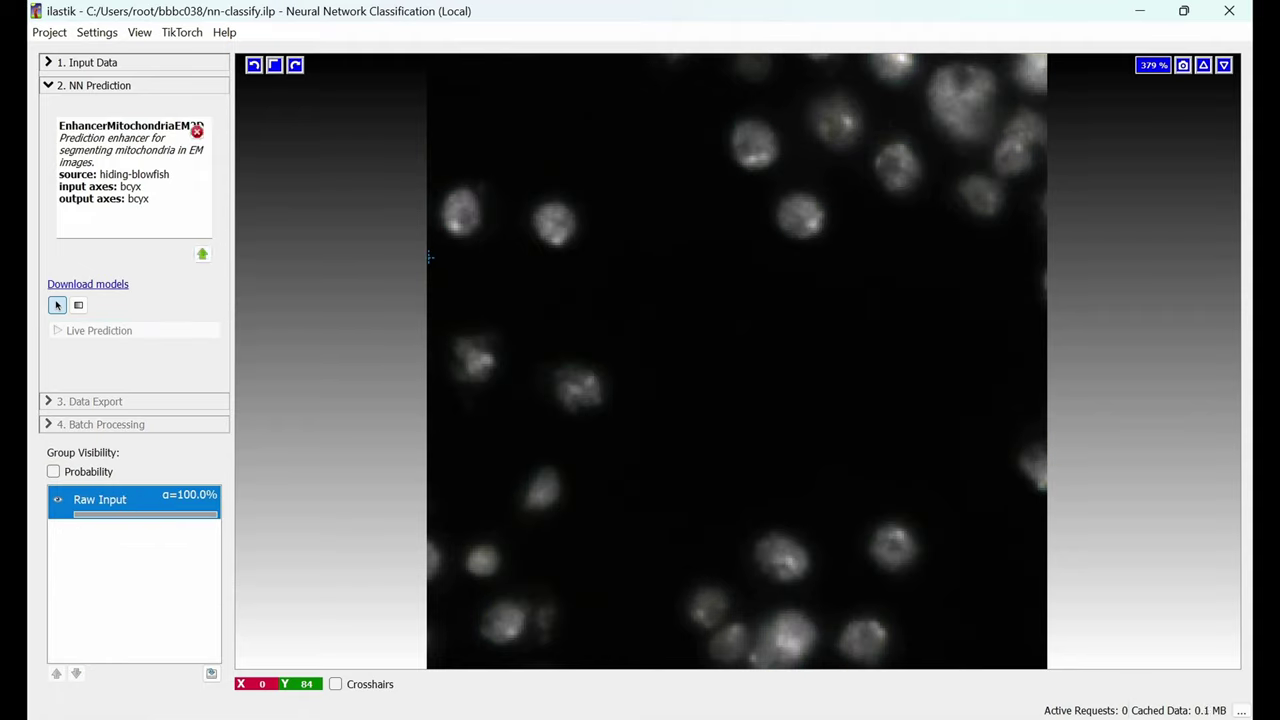
left_click(197, 133)
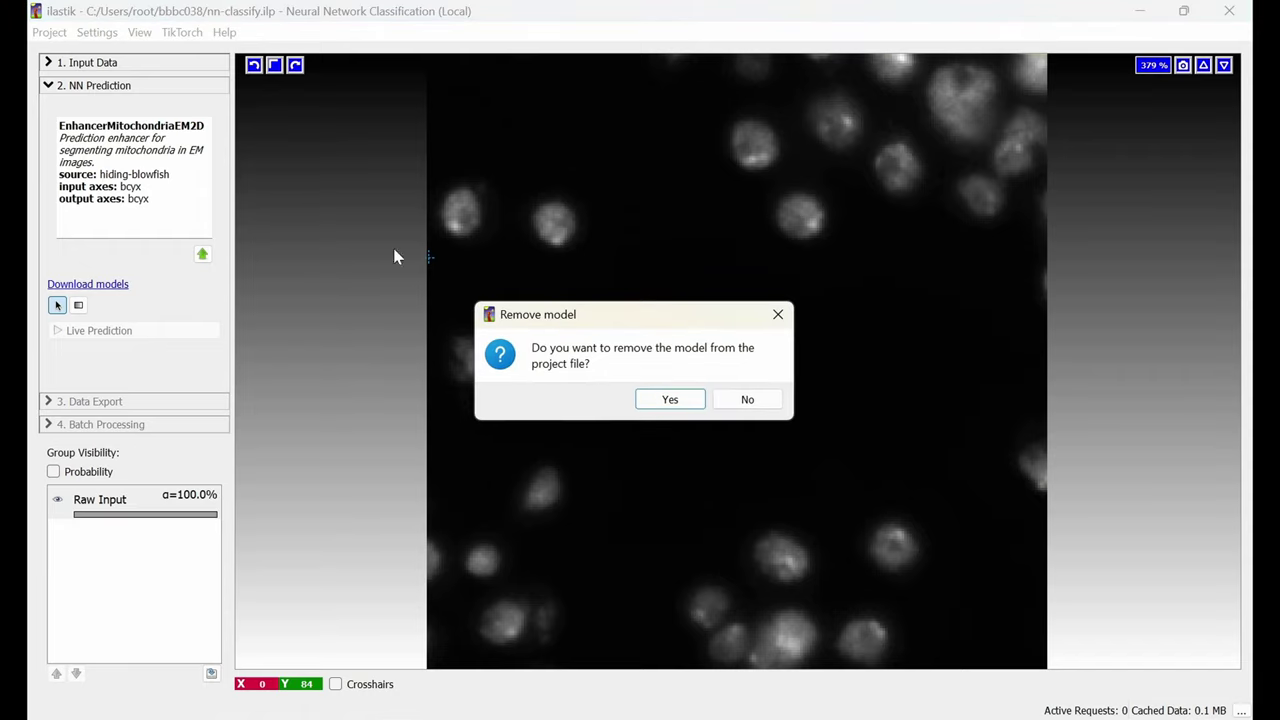
left_click(667, 398)
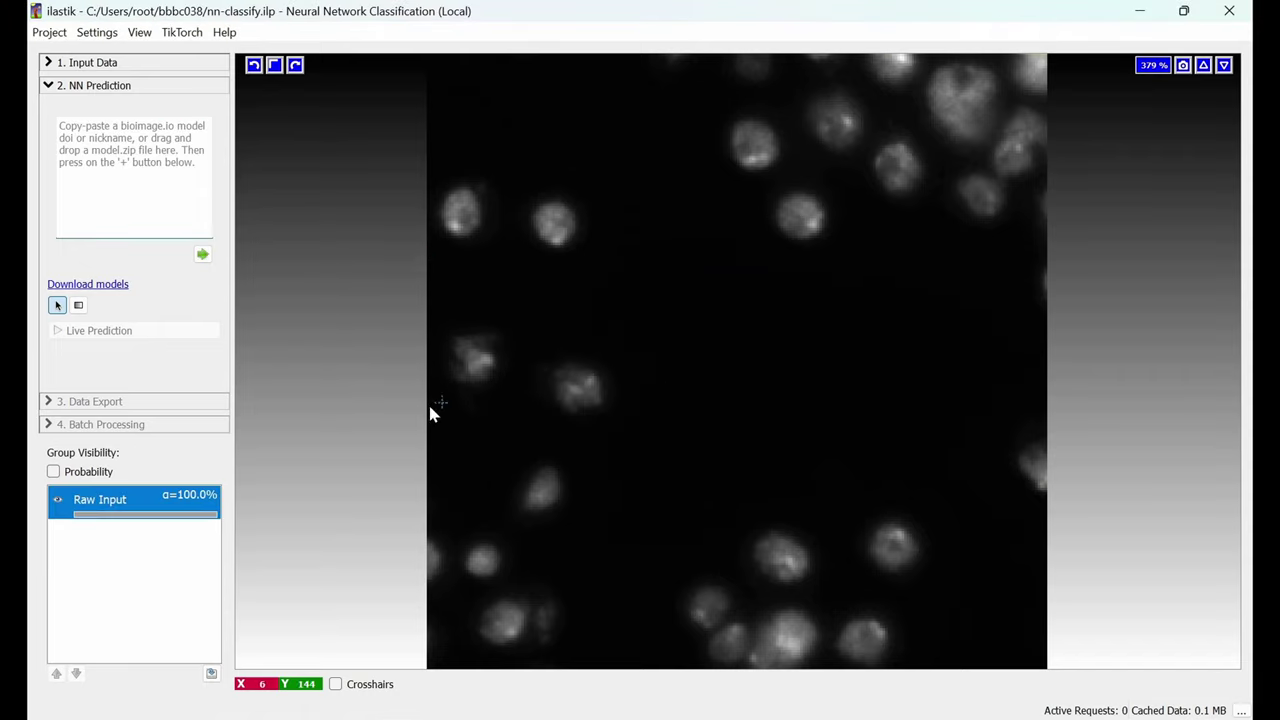
Close the mitochondria model details and open the NucleiSegmentationBoundaryModel (affable-shark) card.
left_click(270, 640)
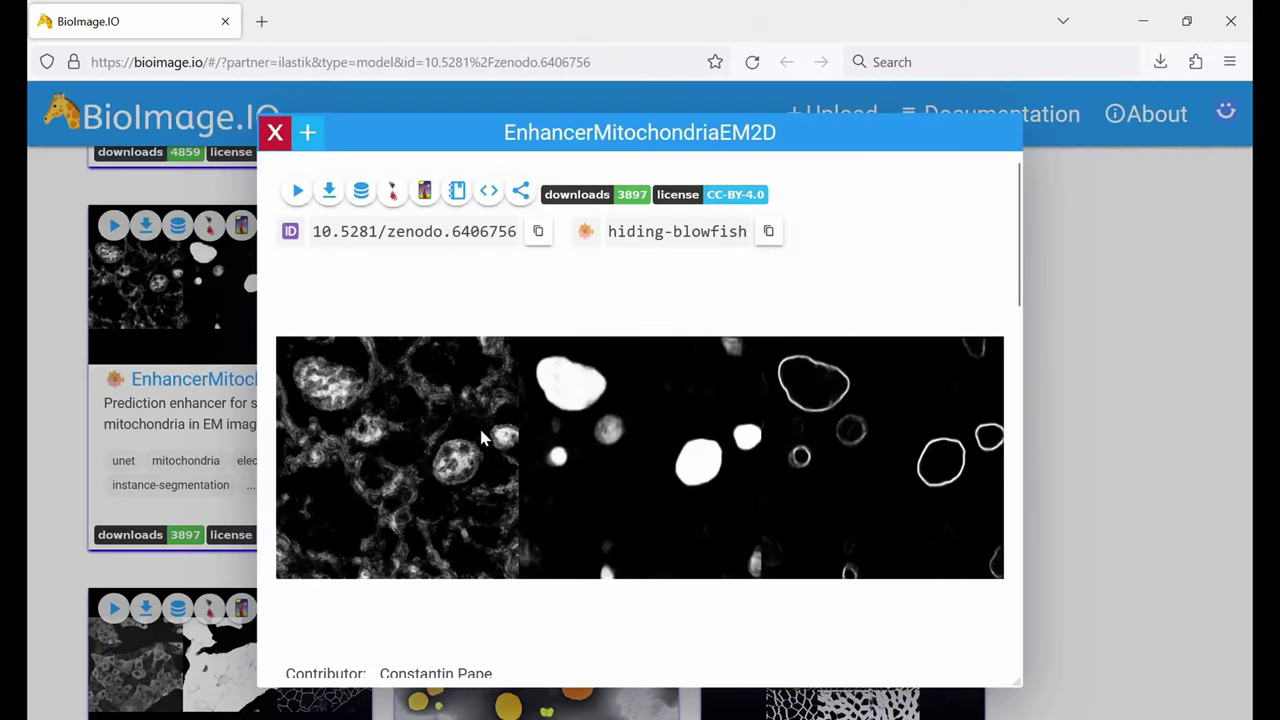
left_click(276, 134)
scroll(517, 377, "down", 1)
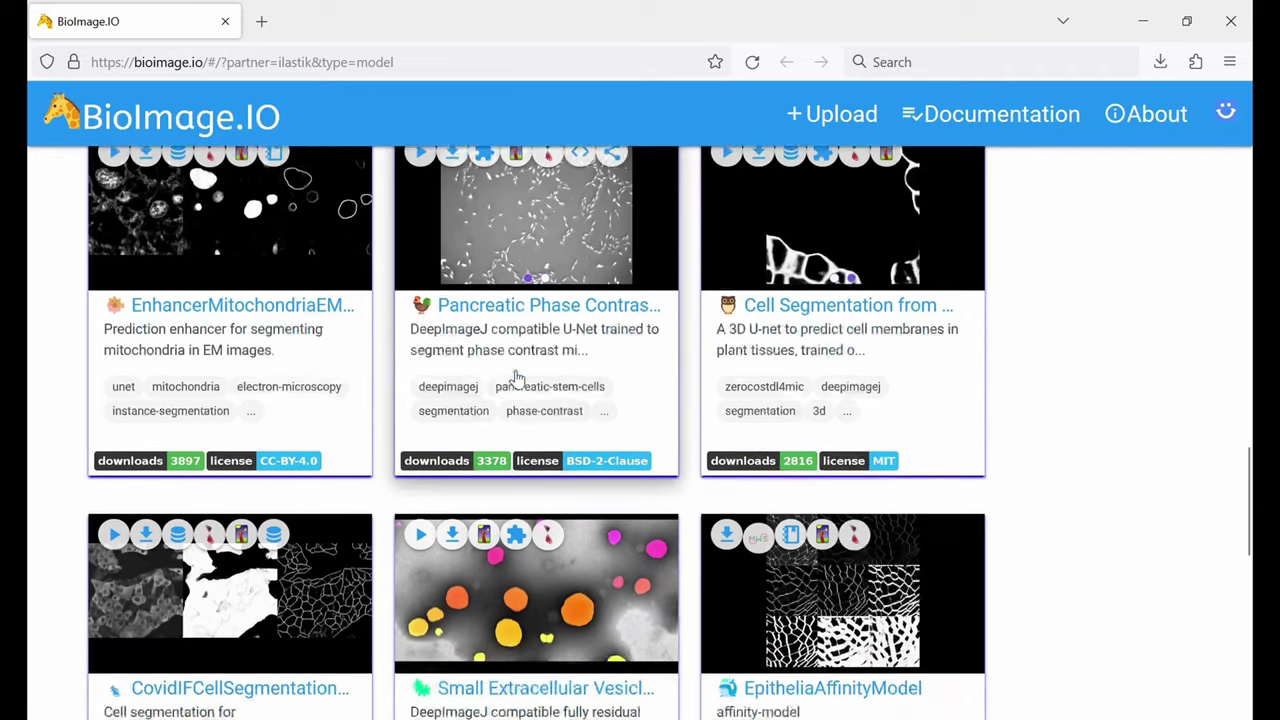
scroll(519, 360, "up", 5)
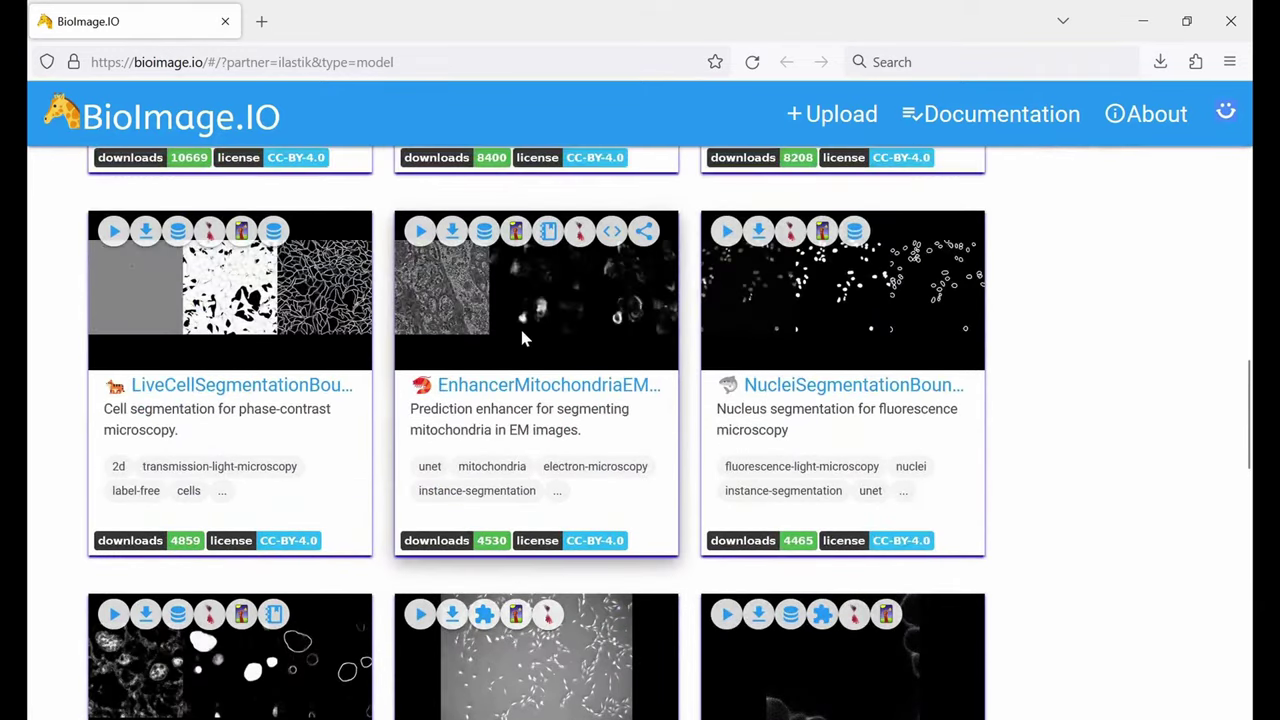
left_click(787, 390)
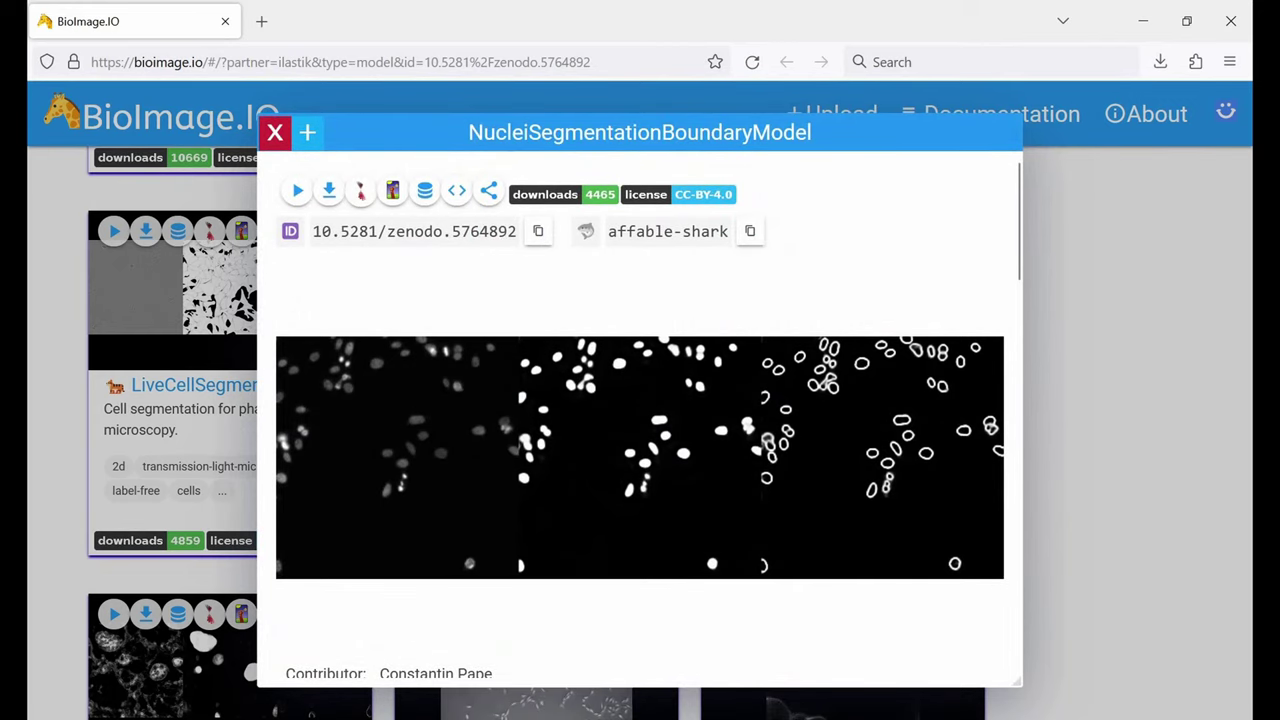
Copy affable-shark and paste it into ilastik to load NucleiSegmentationBoundaryModel.
left_click(749, 231)
key("alt+Tab")
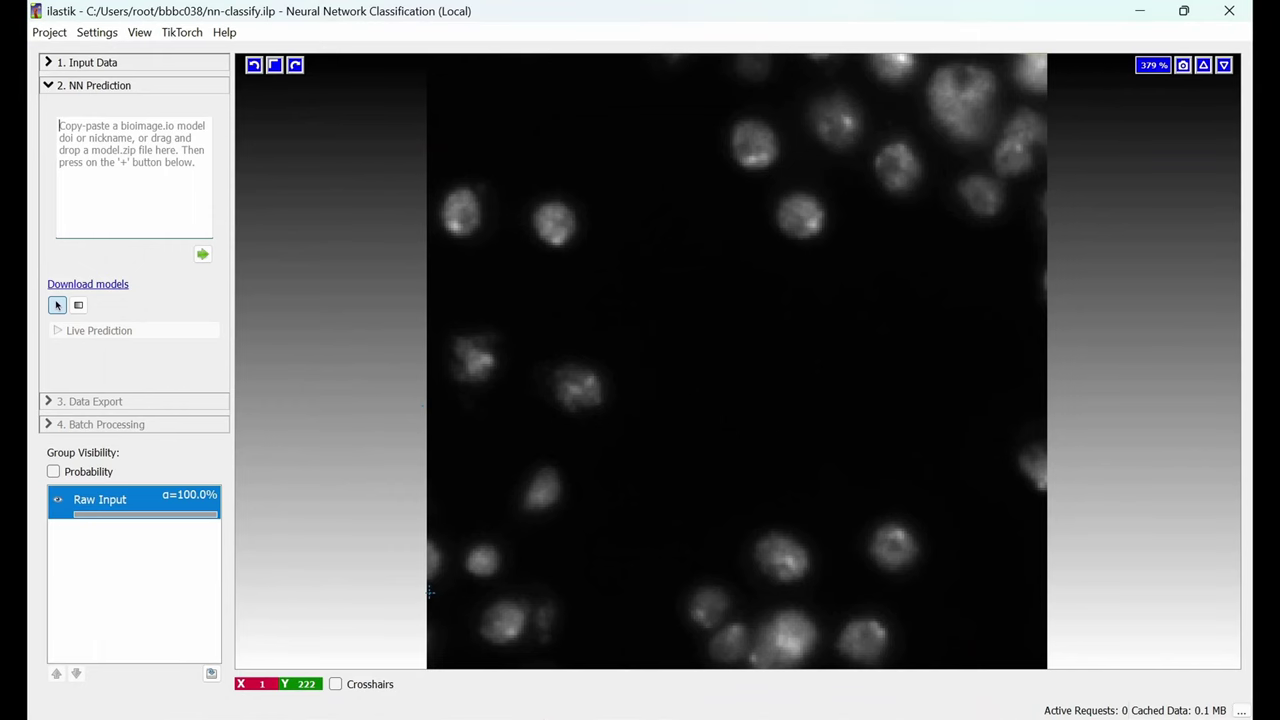
key("ctrl+v")
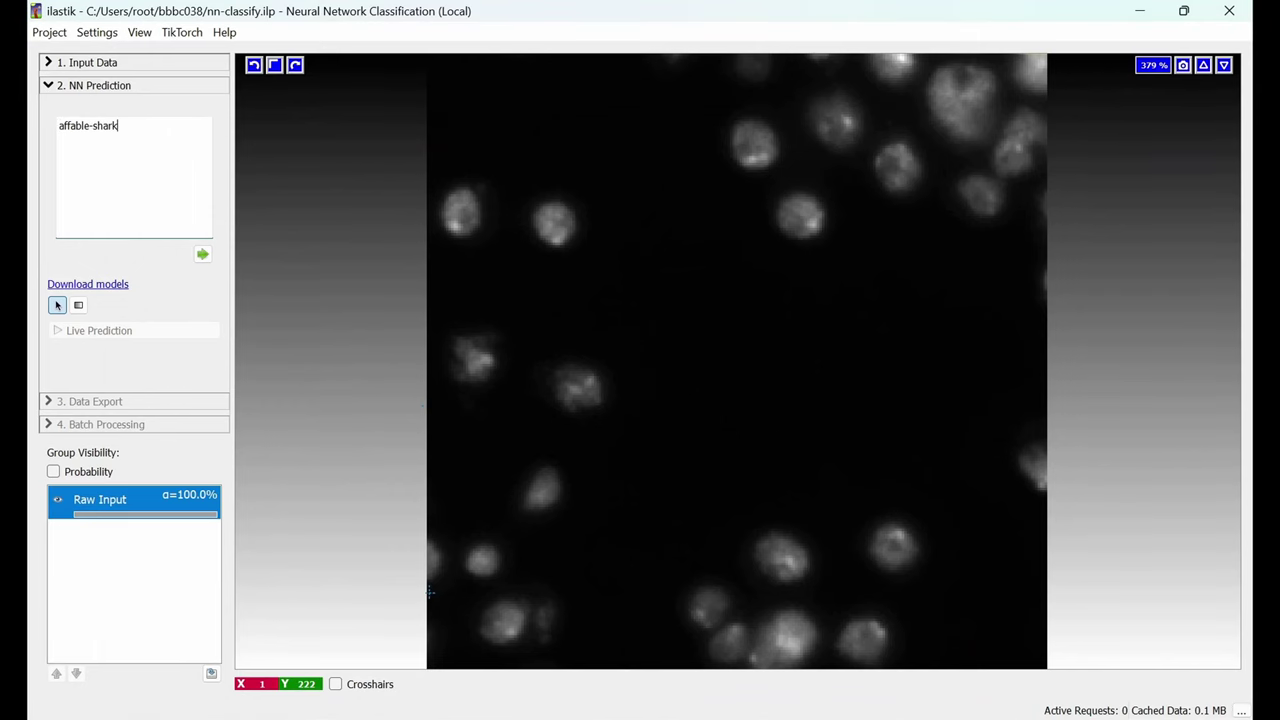
left_click(203, 256)
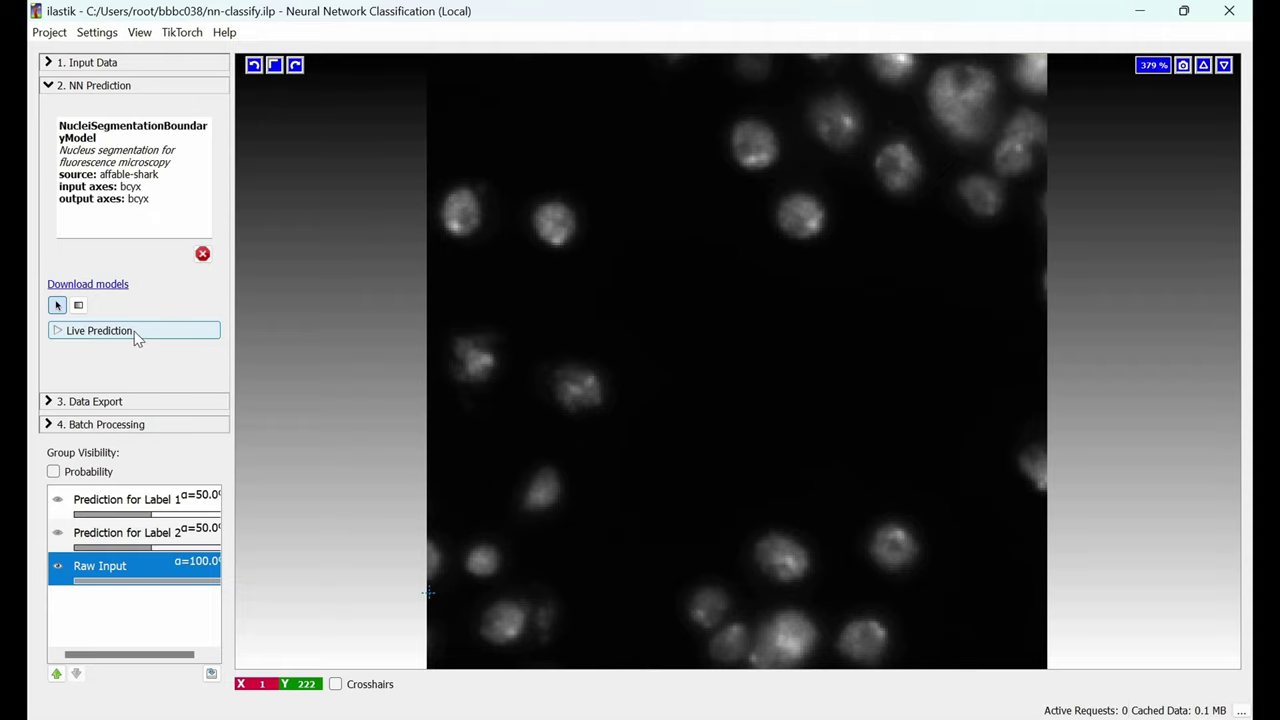
Run live nuclei prediction and drag the Label 1 and Label 2 probability opacities near full.
left_click(135, 336)
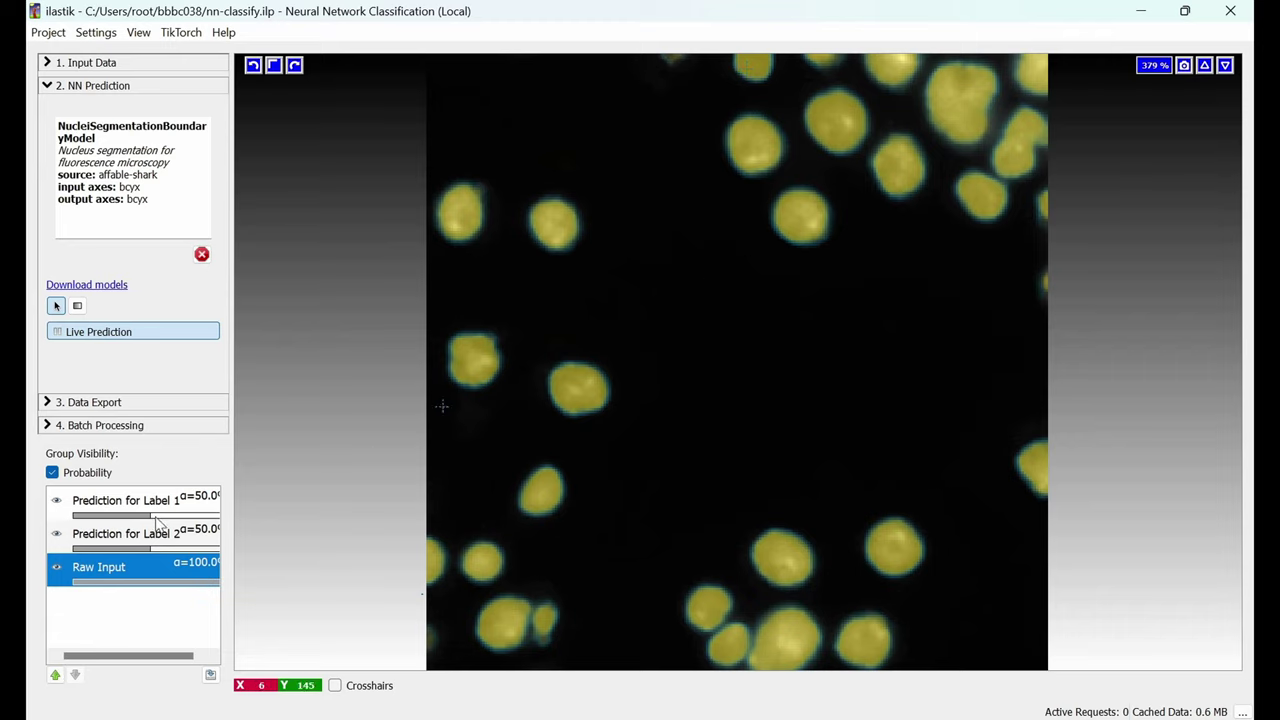
left_click_drag(155, 518, 235, 510)
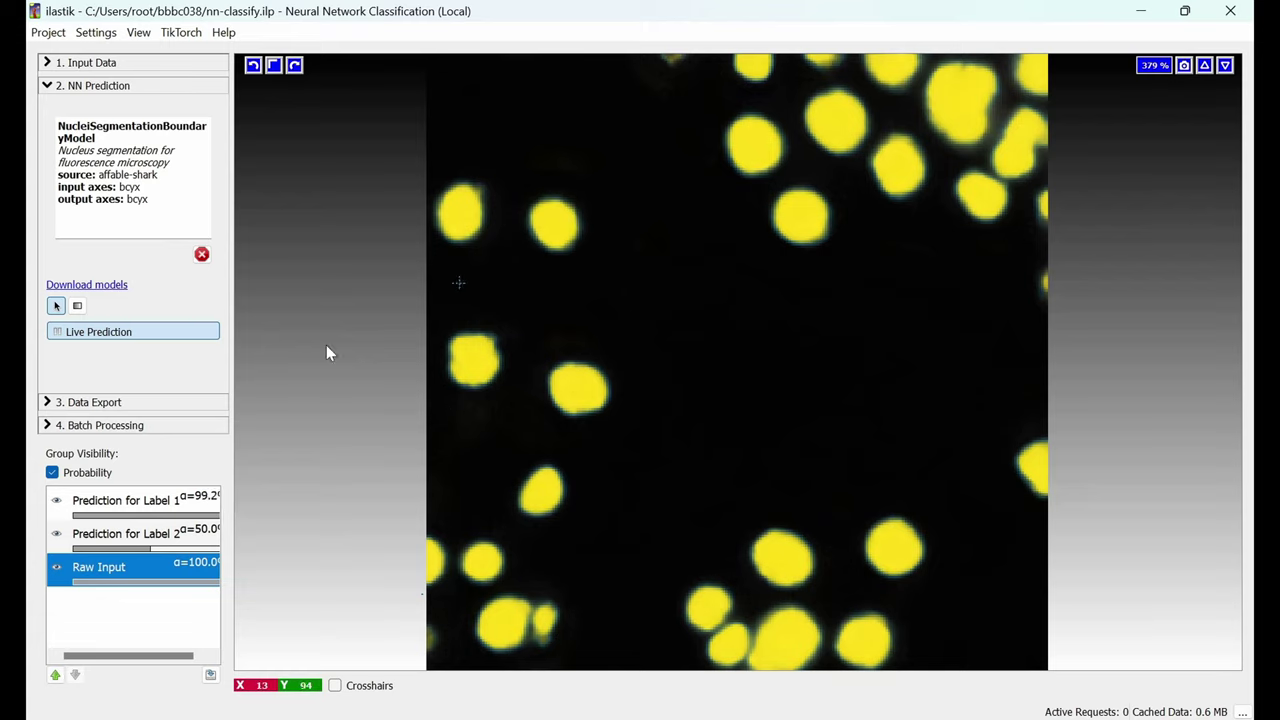
left_click(56, 502)
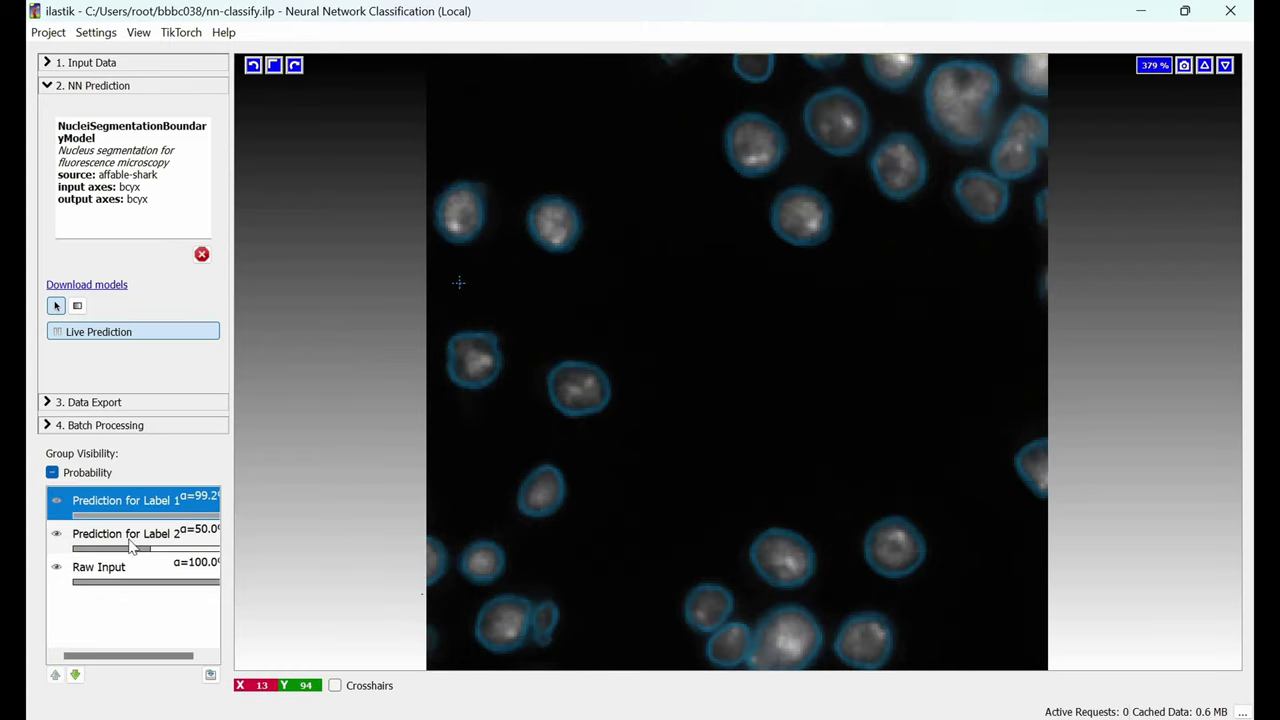
left_click_drag(150, 549, 224, 546)
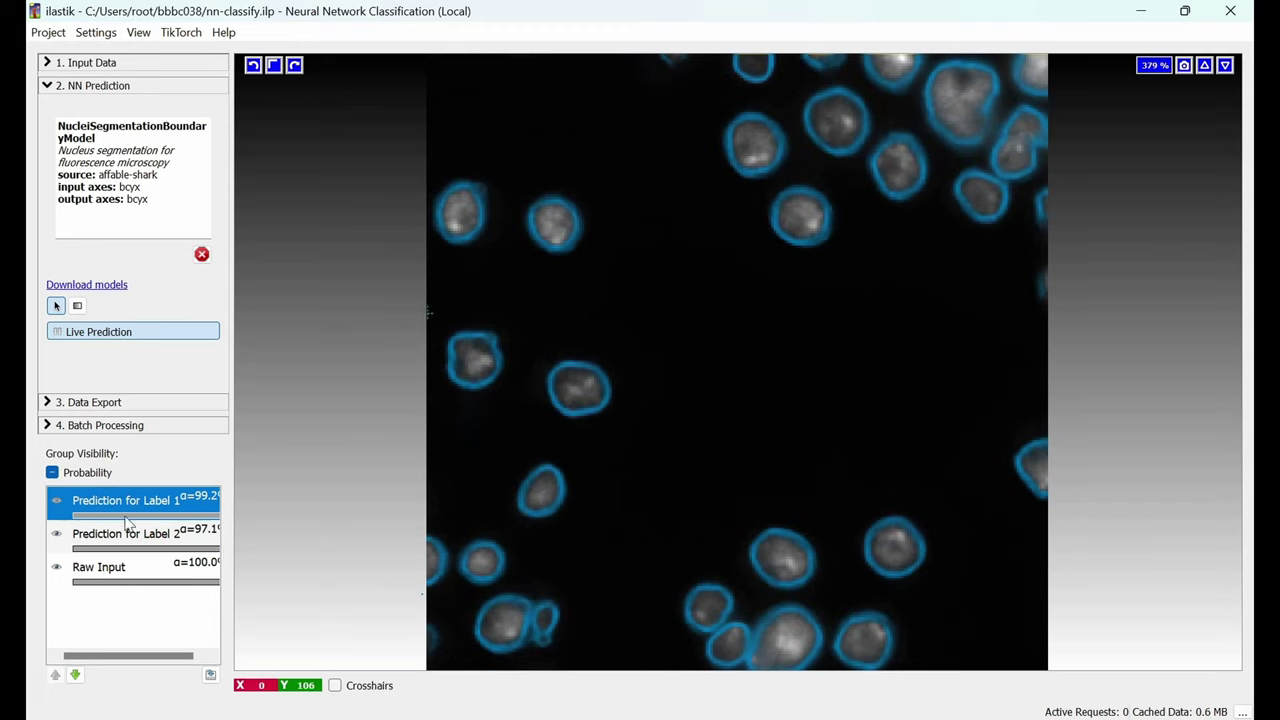
left_click(57, 503)
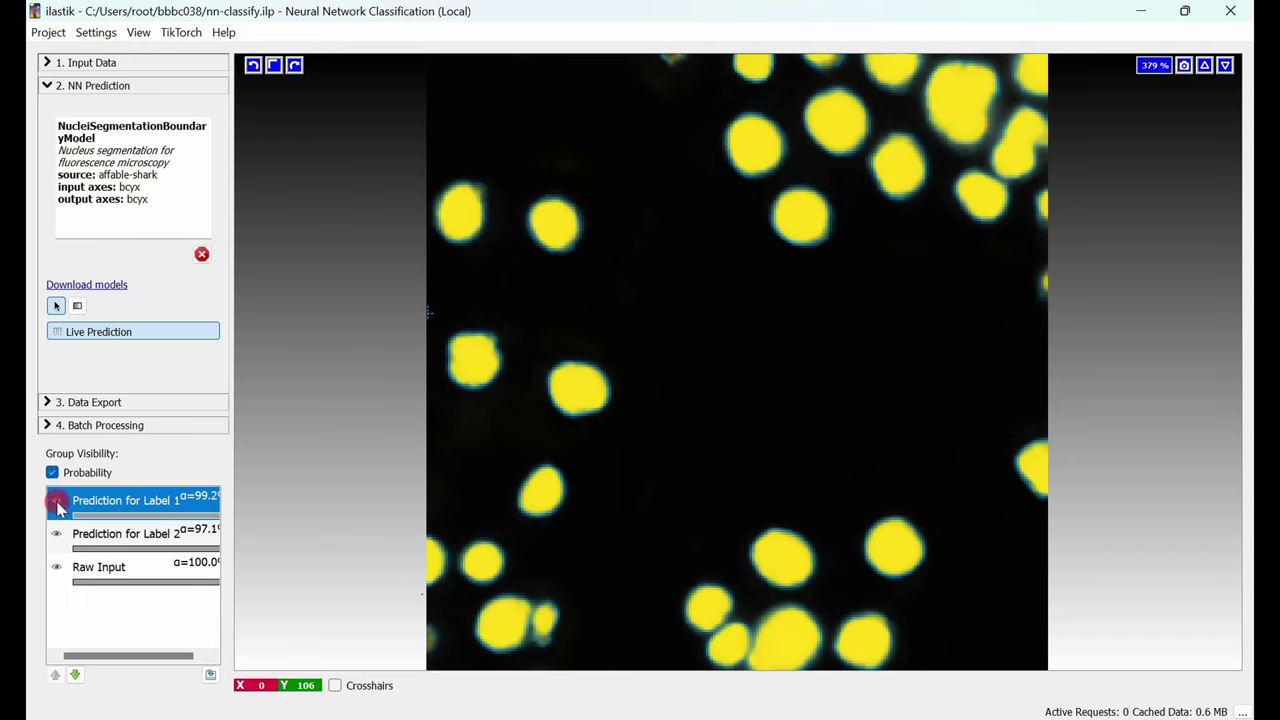
left_click(100, 405)
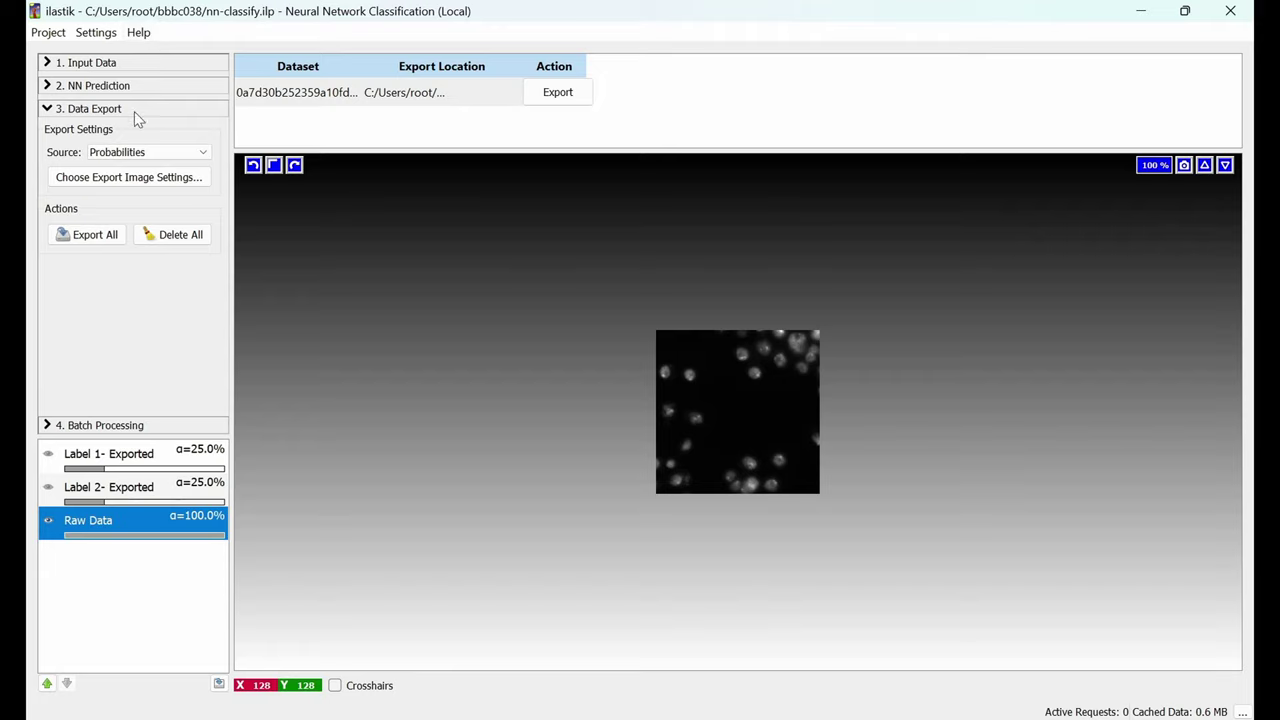
Review the export image settings and keep their defaults, exporting Probabilities.
left_click(126, 179)
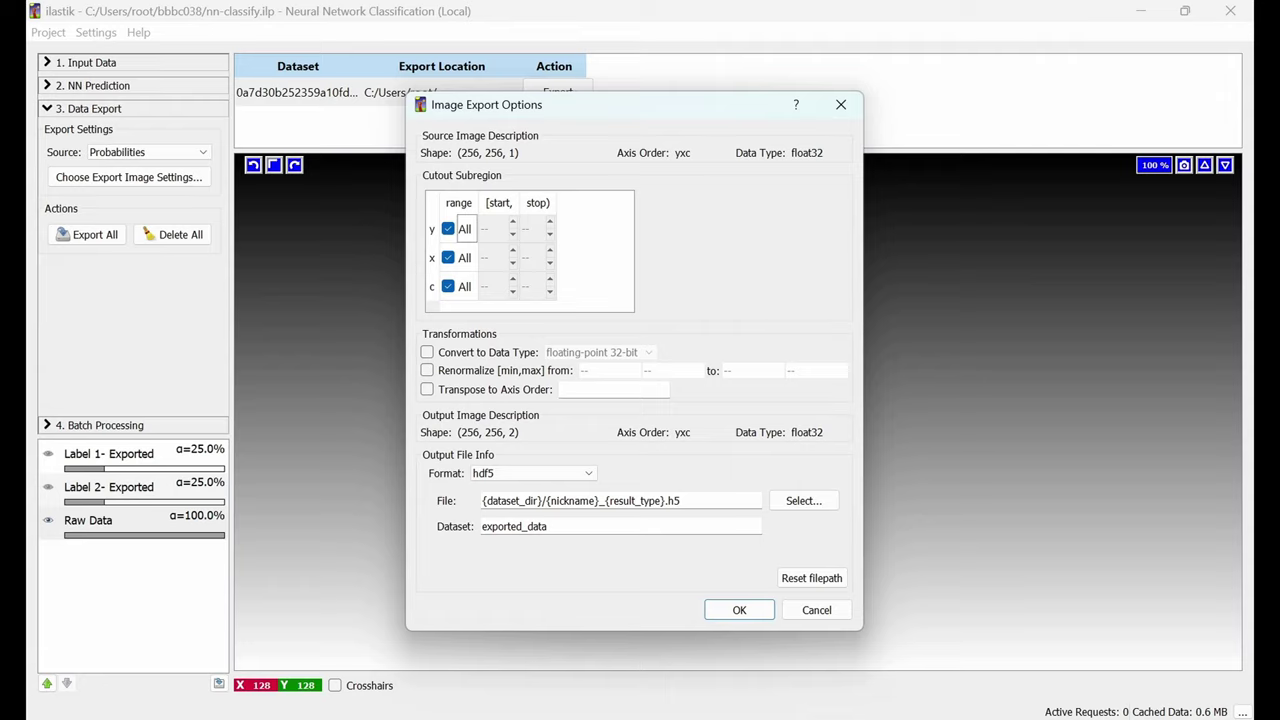
left_click(817, 610)
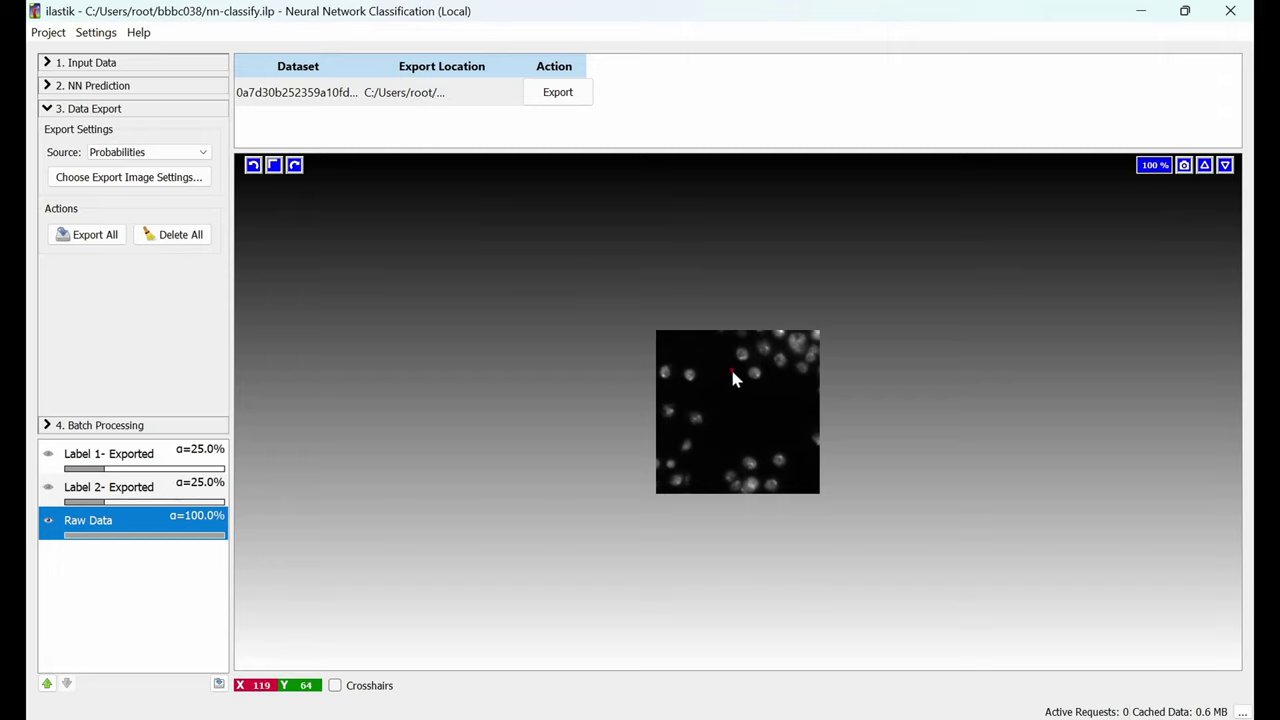
scroll(730, 406, "up", 5)
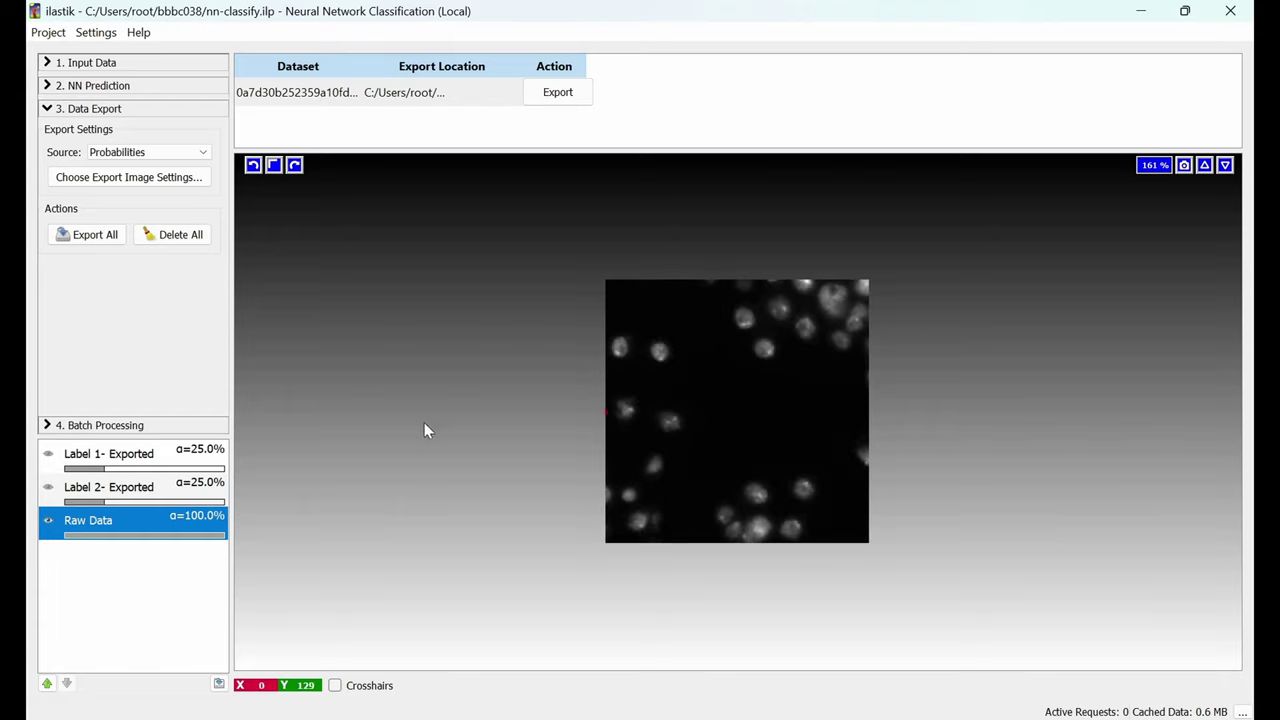
left_click(111, 427)
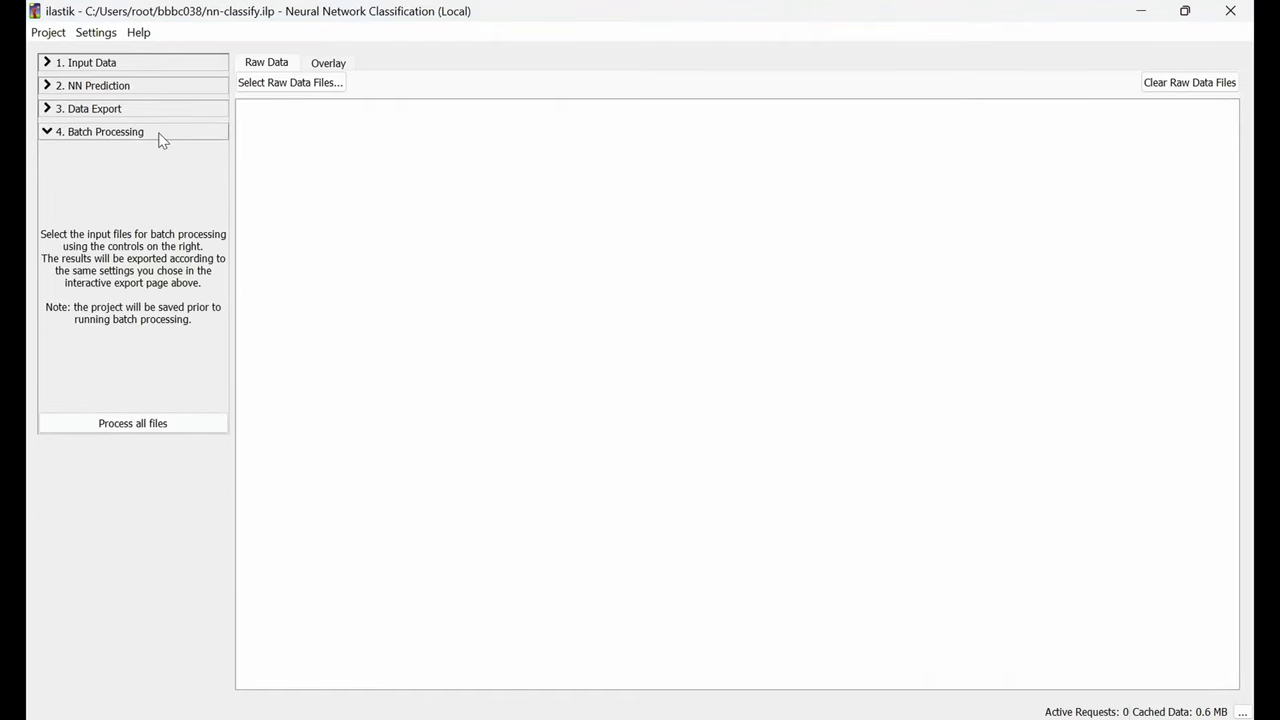
Add all five bbbc038 .tif images to the batch list and process them.
left_click(284, 88)
left_click(191, 186)
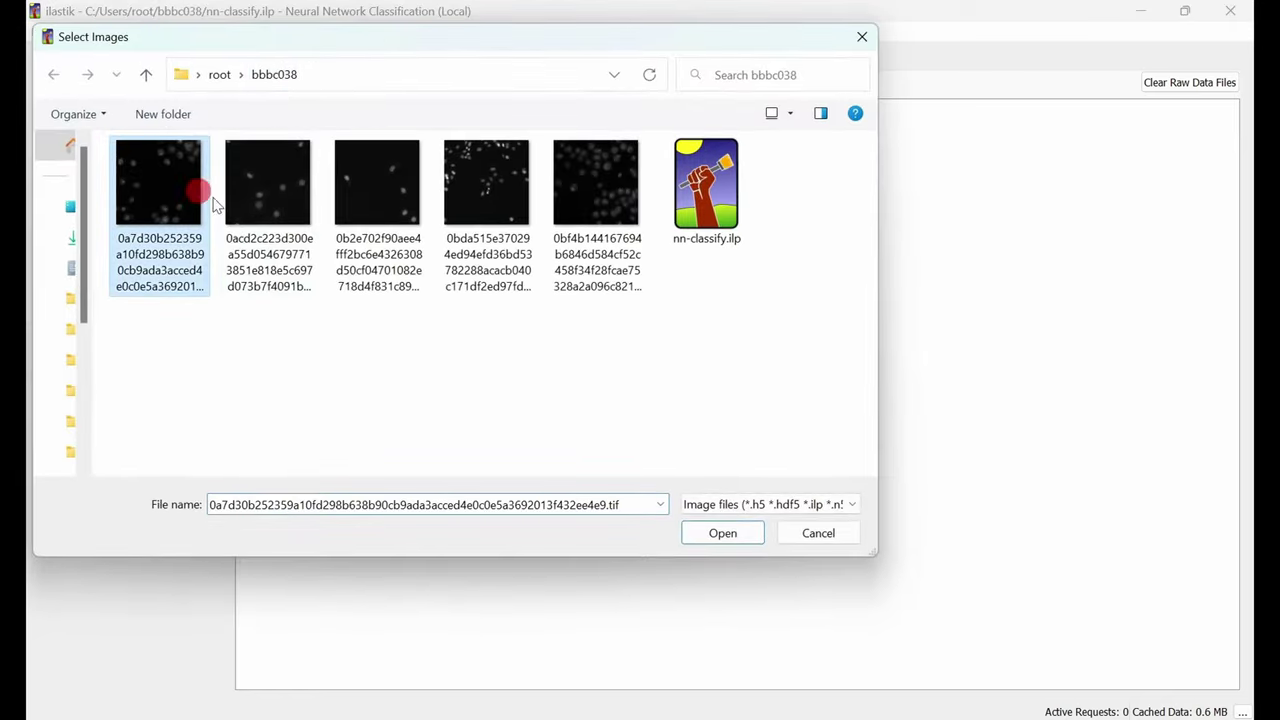
left_click(583, 216, "shift")
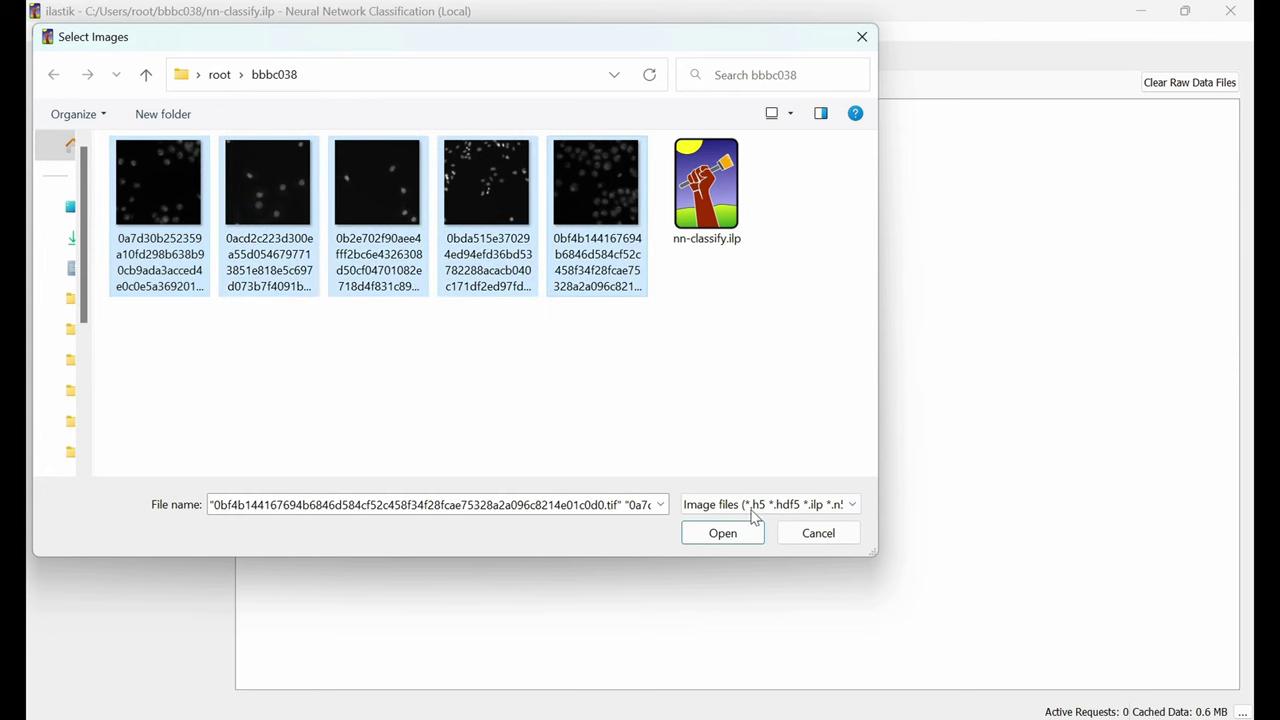
left_click(737, 536)
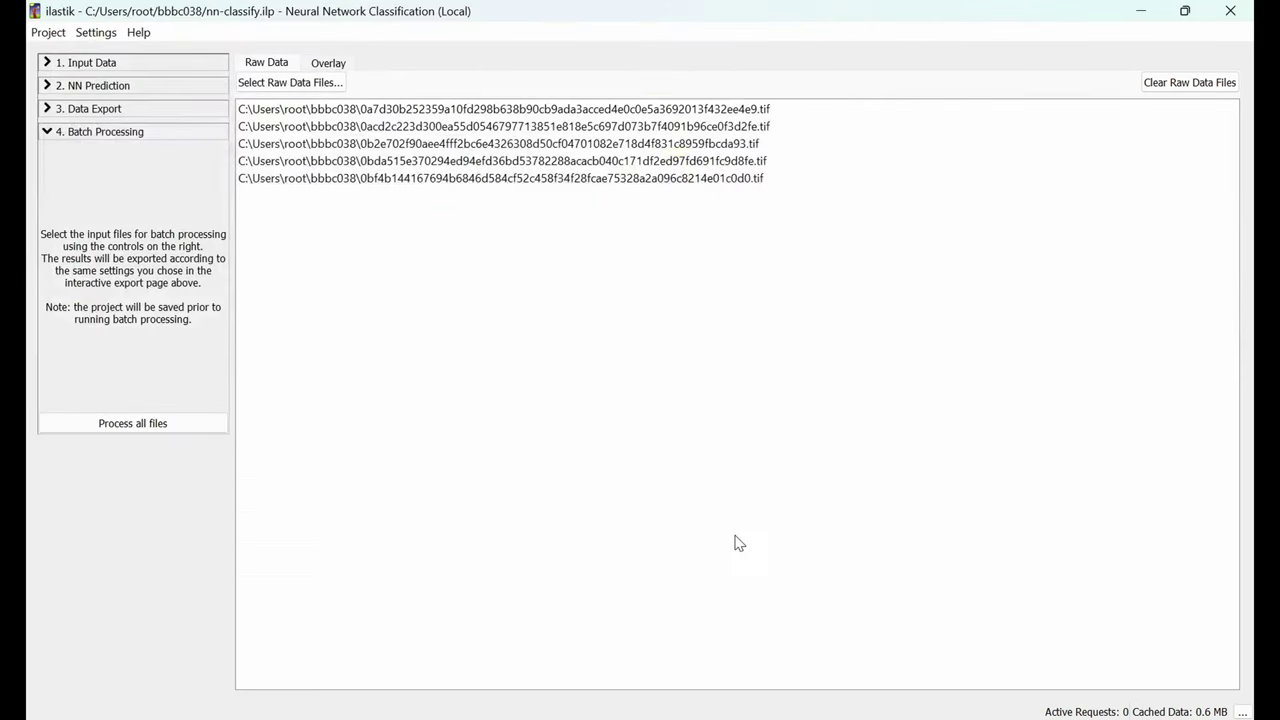
left_click(143, 428)
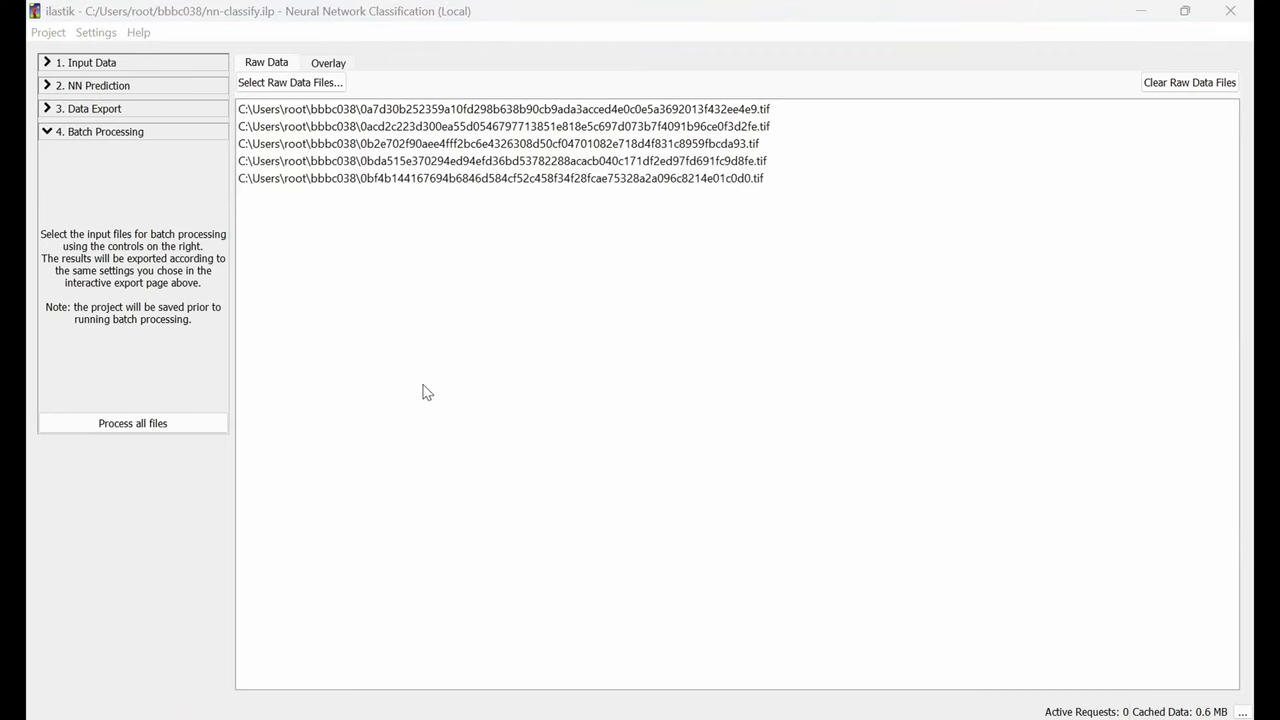
Check an exported _Probabilities.h5 file in the bbbc038 folder.
key("super+e")
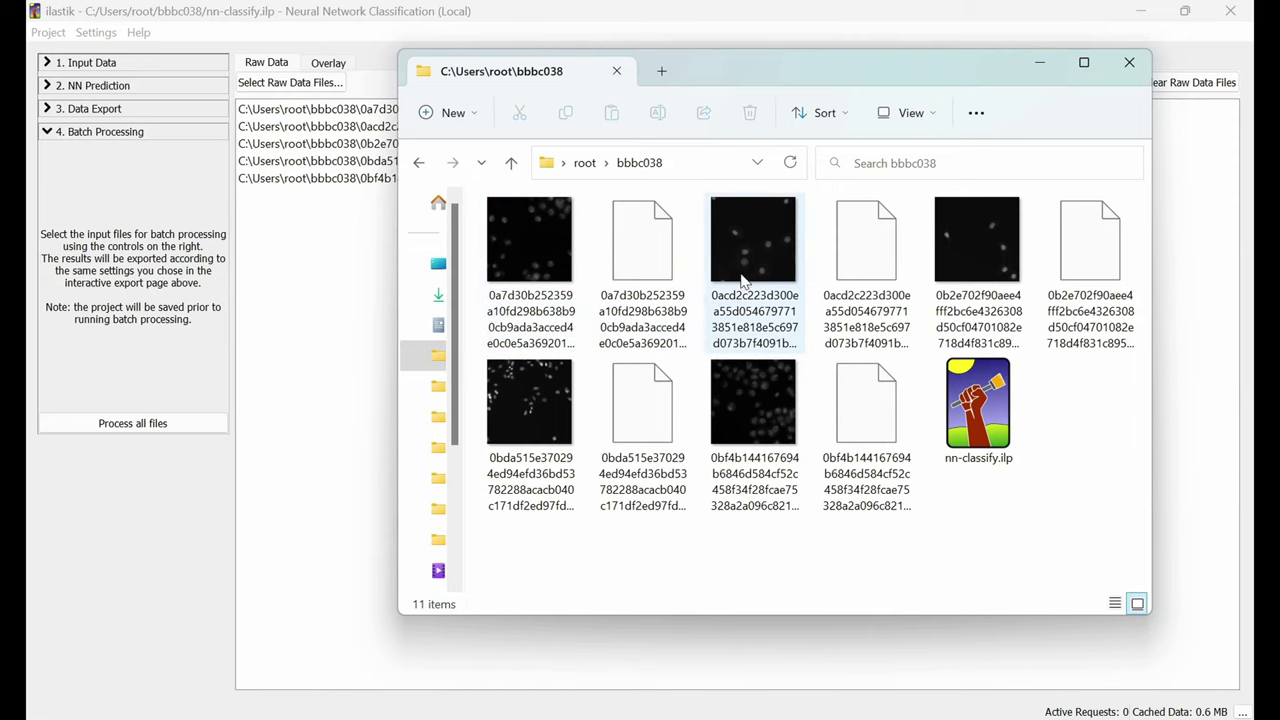
left_click(655, 293)
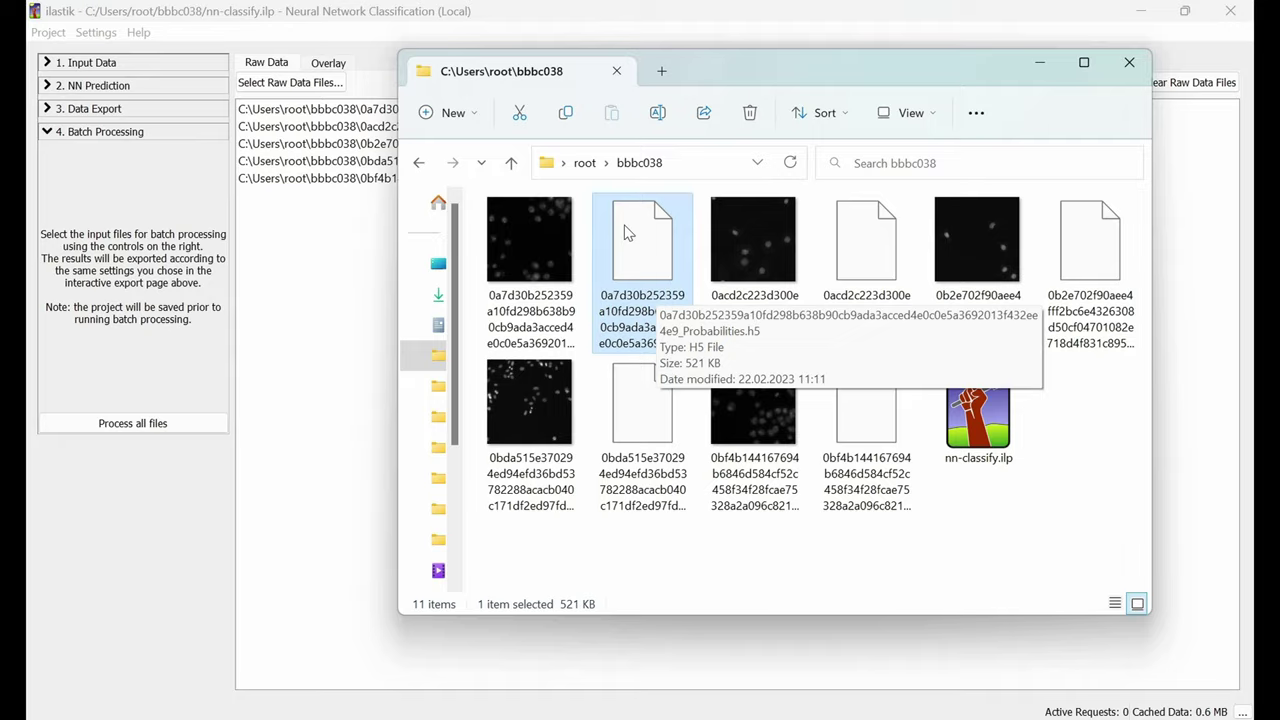
key("alt+Tab")
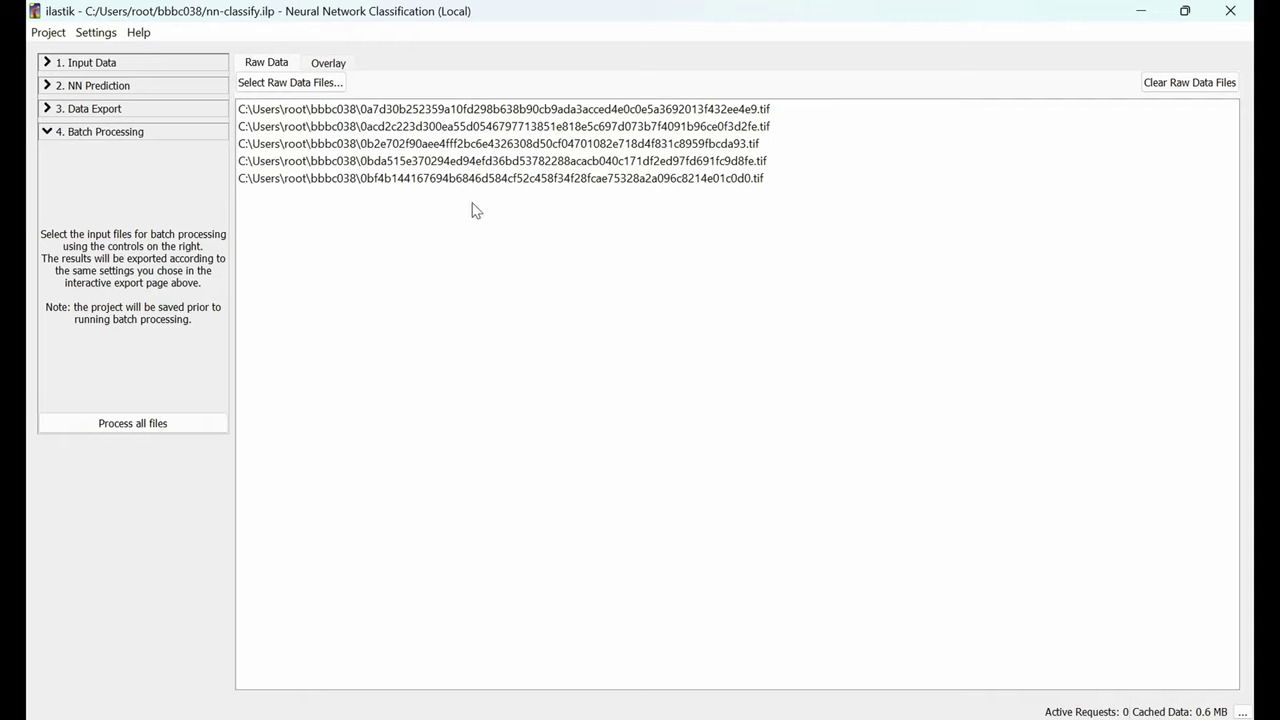
Close the nn-classify.ilp project and open the image.sc ilastik forum via Get in Touch.
left_click(50, 32)
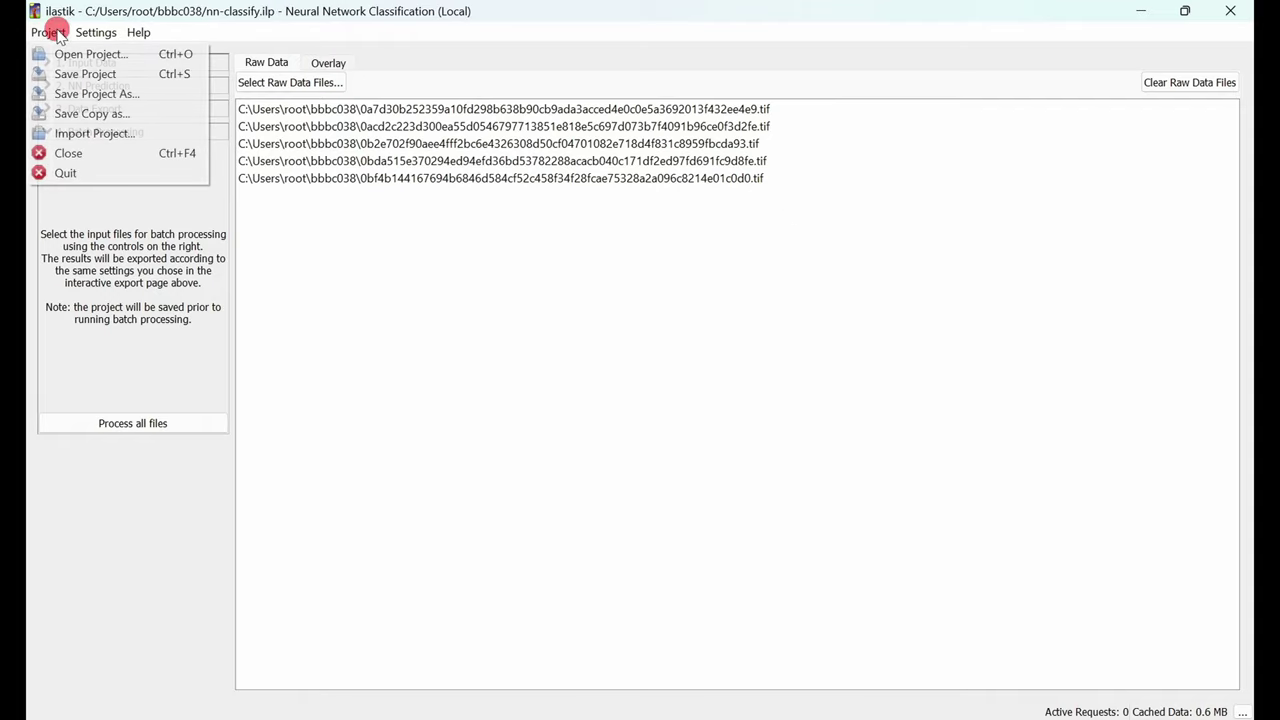
left_click(72, 155)
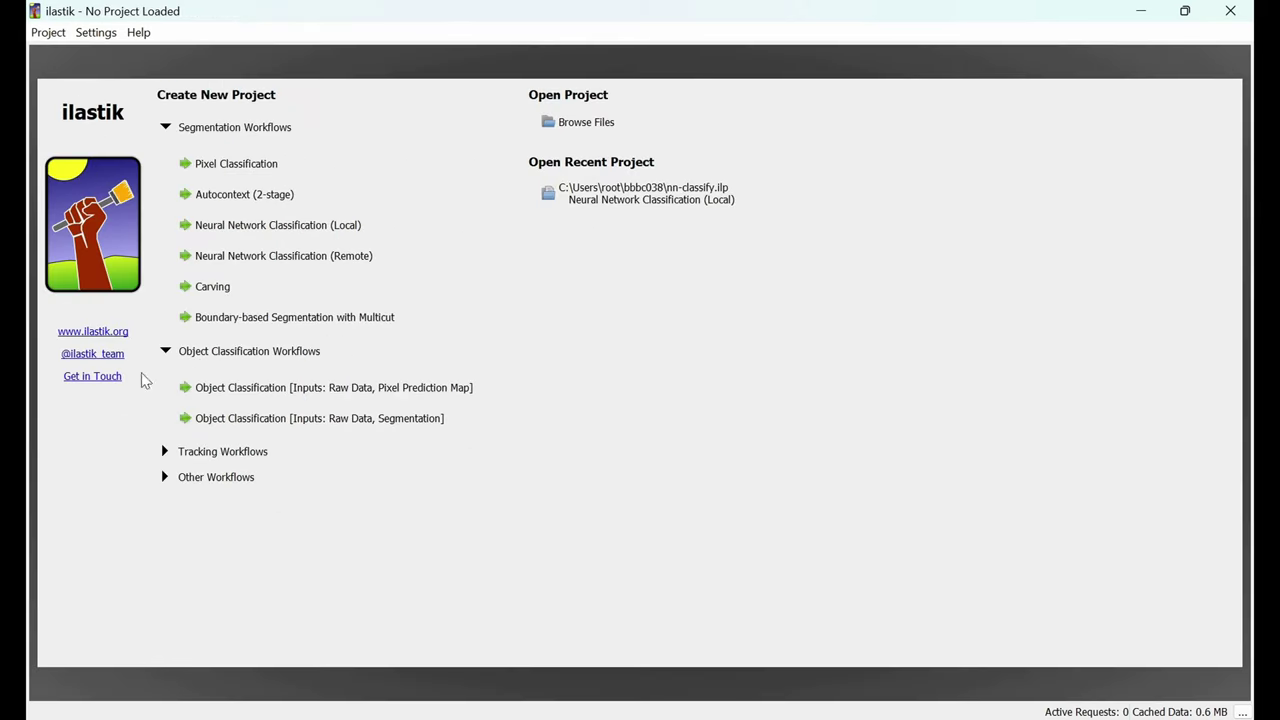
left_click(90, 378)
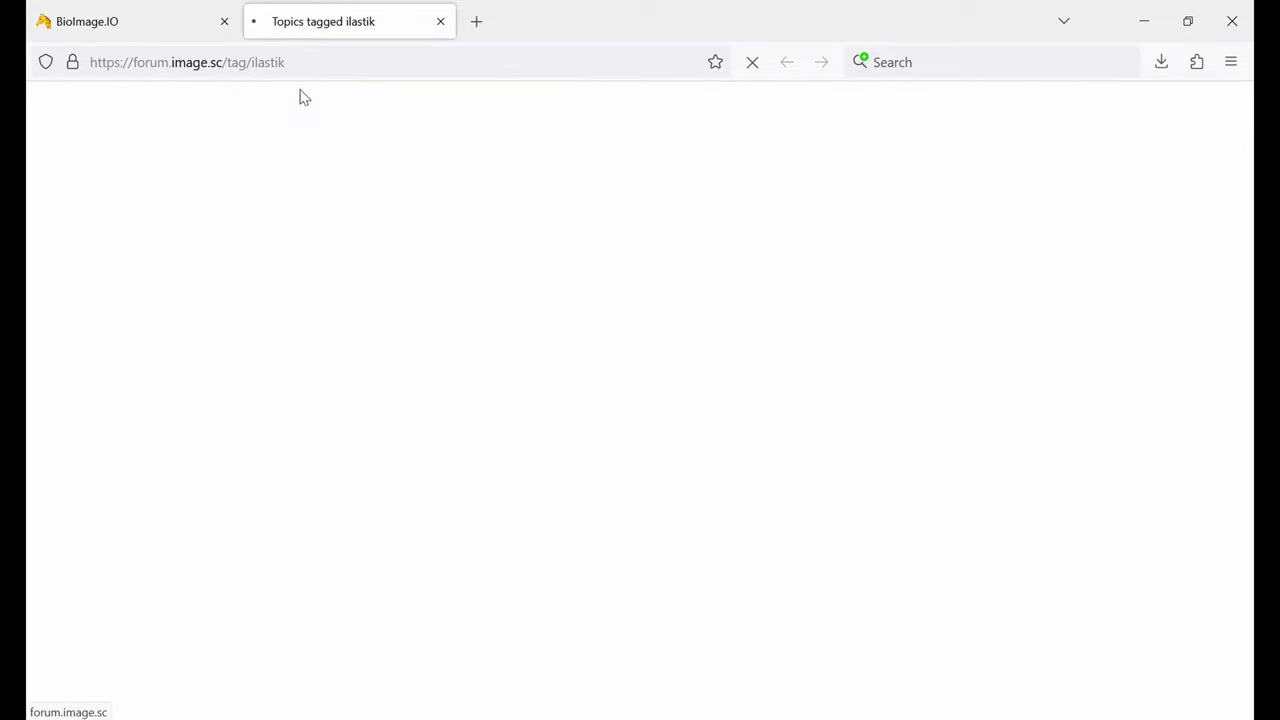